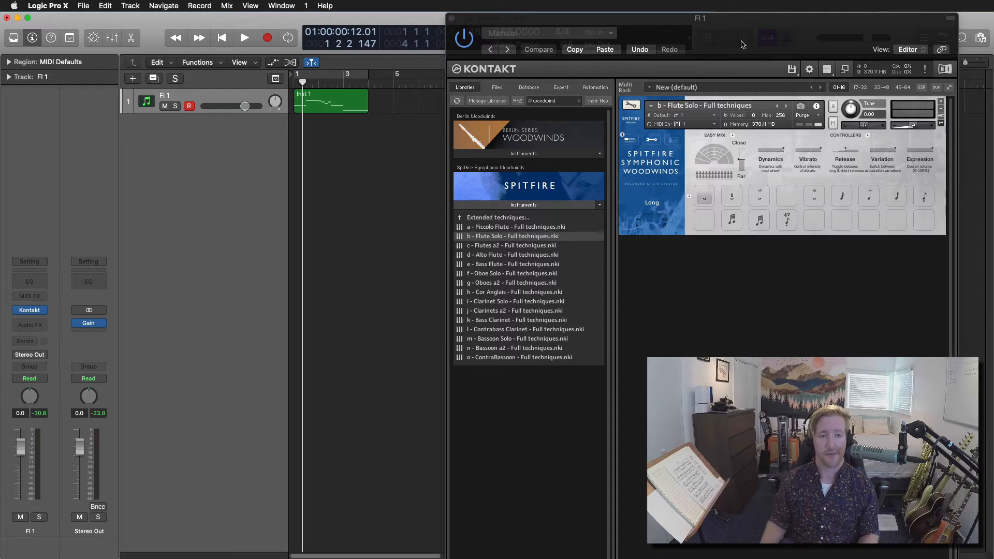
Play the Fl 1 flute region from the start of the project and stop playback after it ends.
left_click_drag(742, 41, 744, 42)
left_click(379, 142)
key("Return")
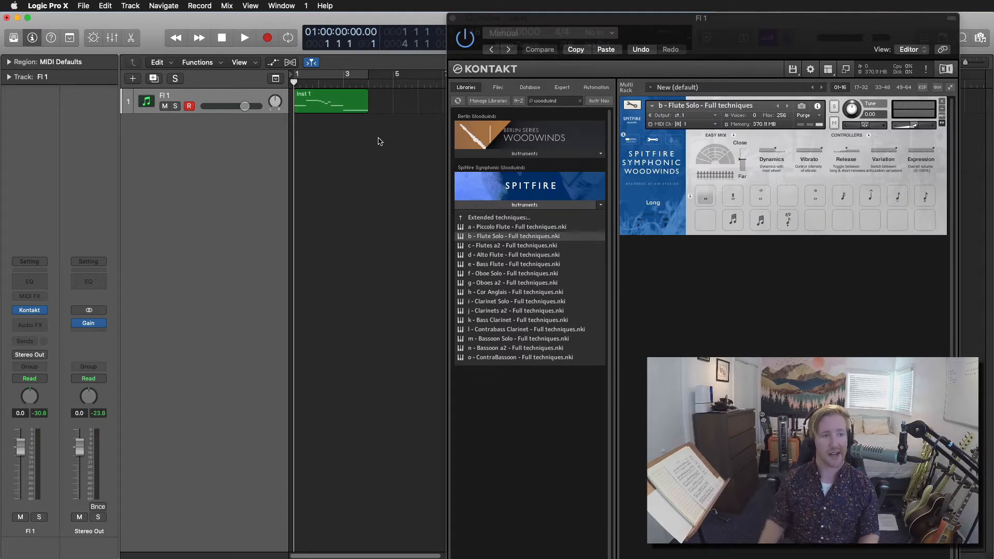
key("space")
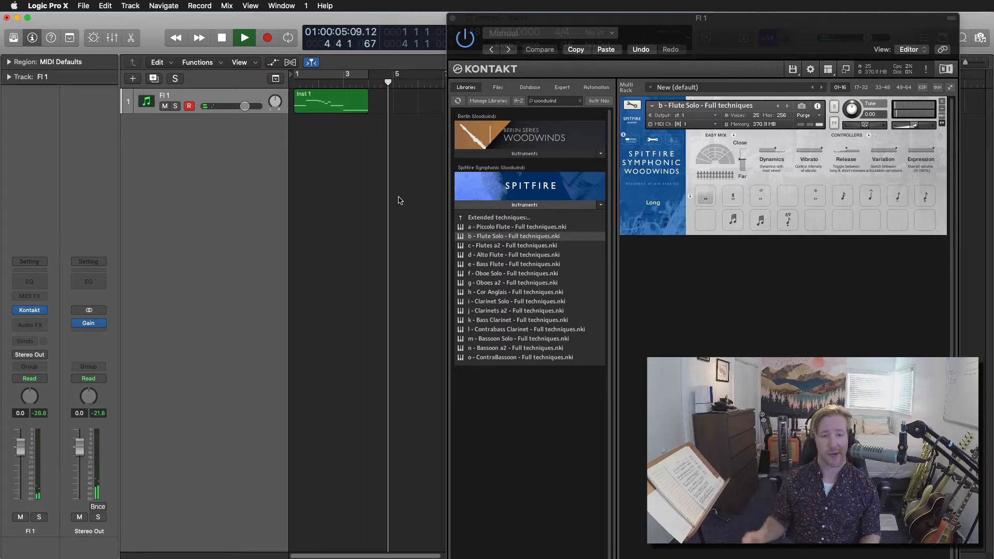
key("space")
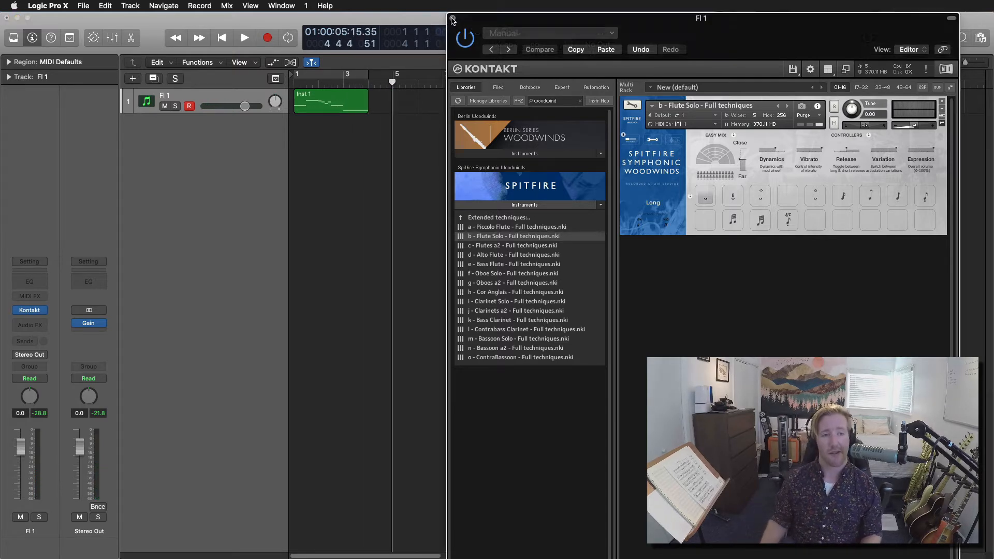
Duplicate the Fl 1 track, name the copy Fl 2, and copy the flute region onto it at the same position.
left_click(452, 18)
key("super+d")
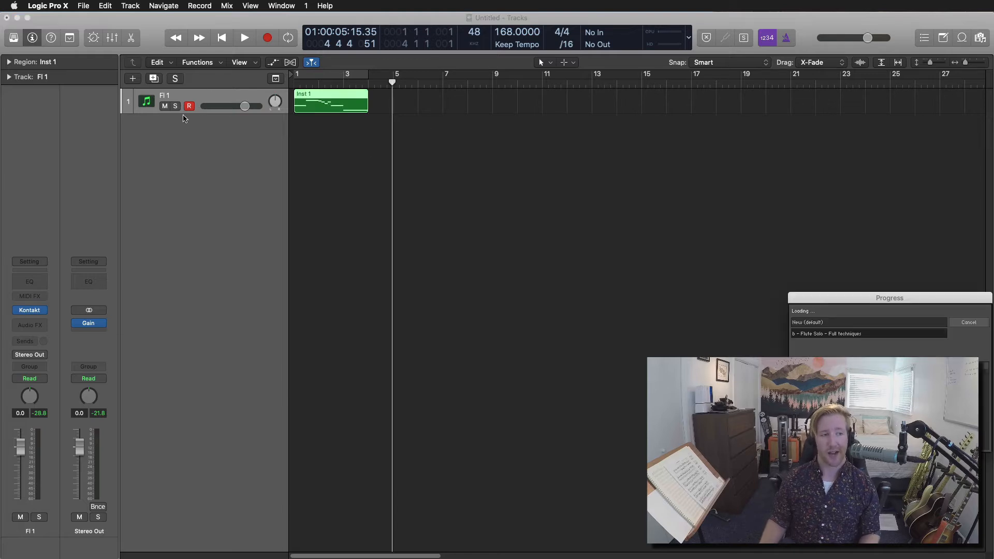
double_click(197, 115)
type("2")
key("Return")
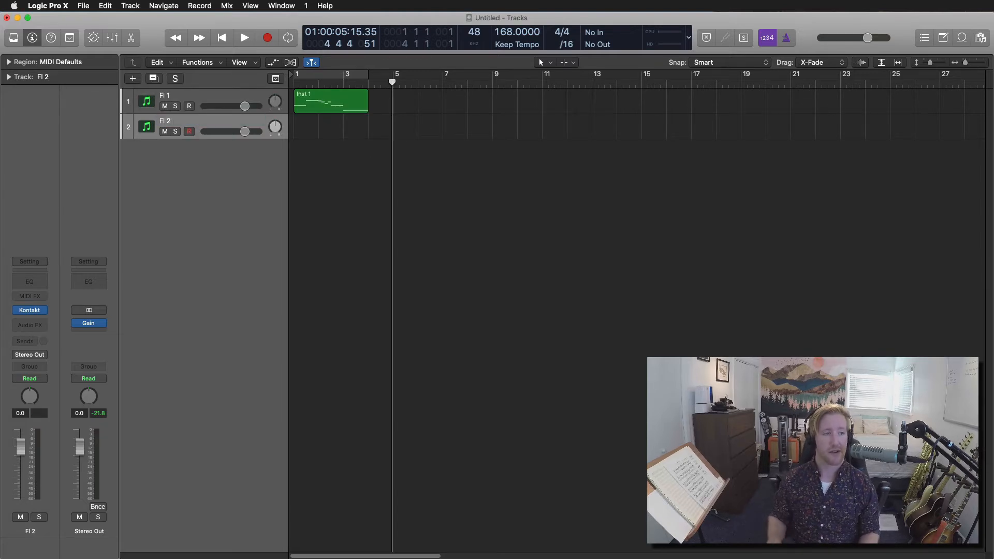
left_click_drag(337, 101, 334, 127)
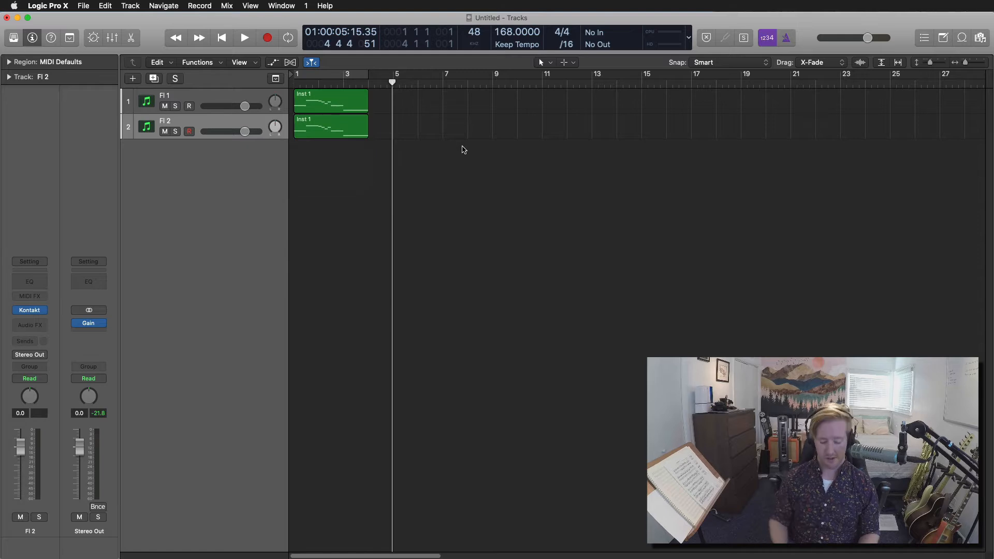
Play the Fl 1 and Fl 2 tracks together from the start and stop after the regions end.
key("Return")
key("space")
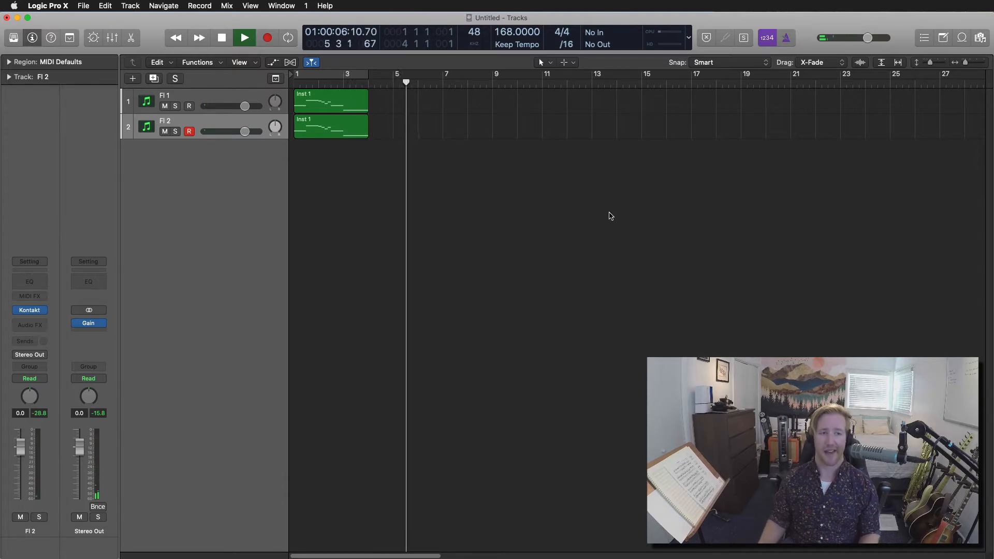
key("space")
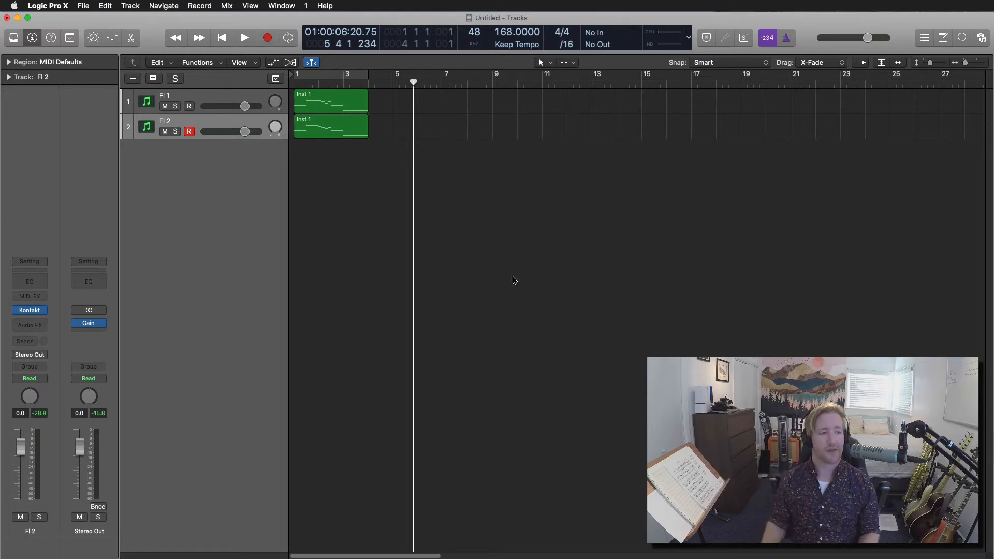
Show the advanced settings of Fl 2's Kontakt flute patch and set its round robin option to Layer +2 (transpose).
mouse_move(29, 313)
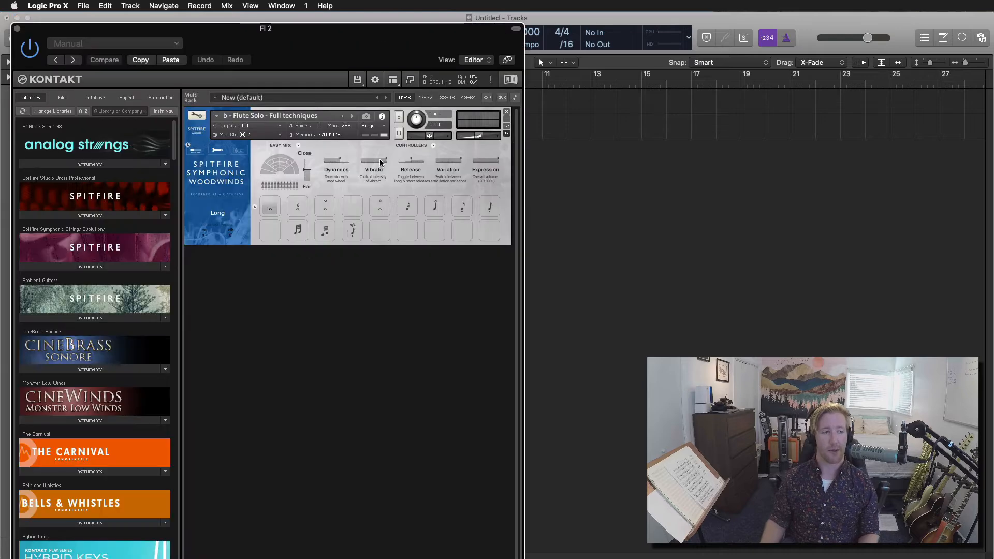
left_click_drag(317, 44, 743, 69)
left_click(575, 172)
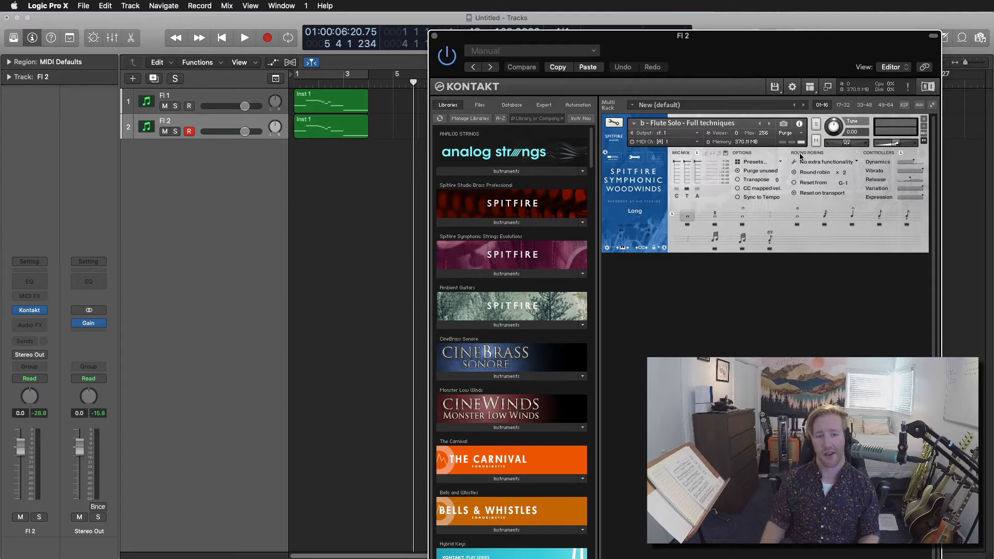
left_click(827, 163)
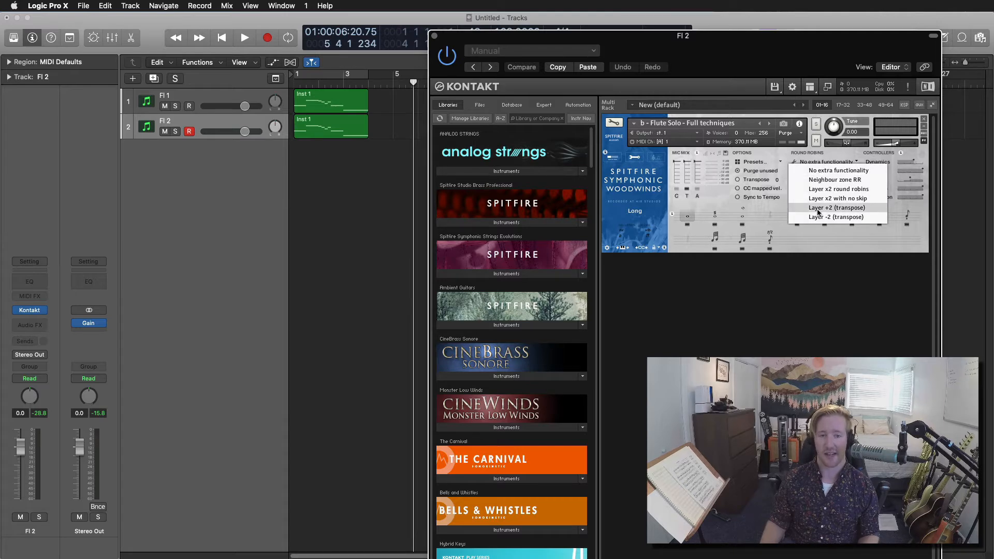
left_click(876, 206)
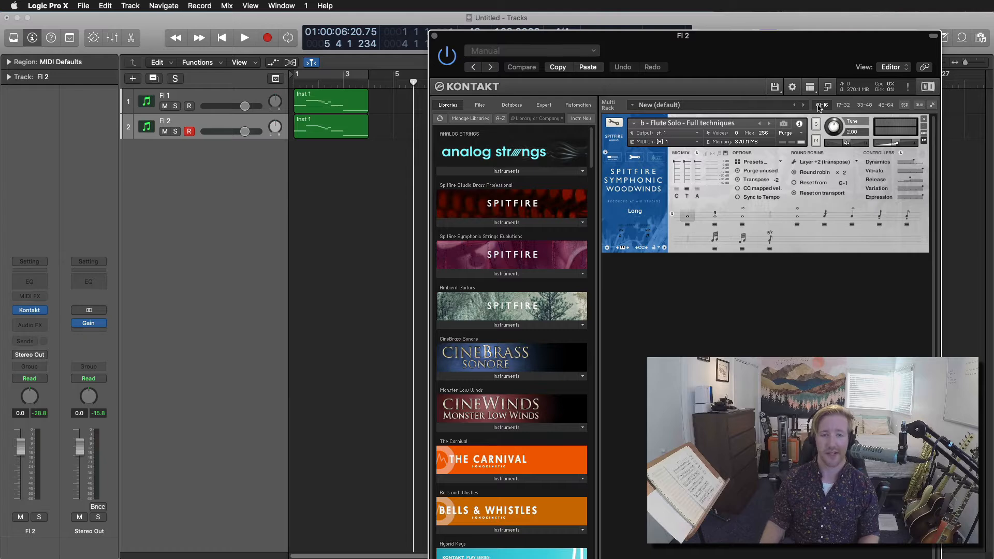
Examine the flute patch's sample zones in Kontakt's Mapping Editor and return to the normal instrument view.
left_click_drag(821, 70, 787, 57)
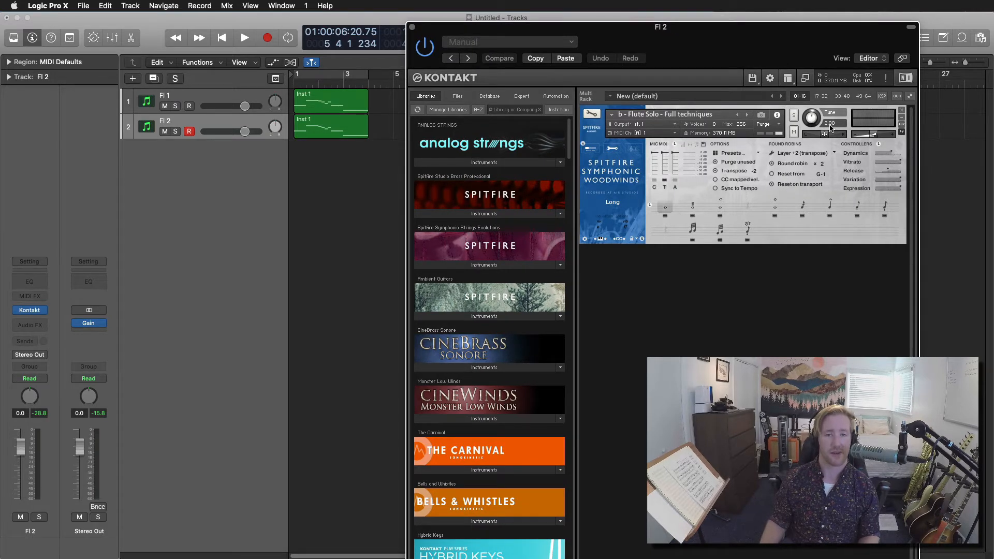
left_click(596, 111)
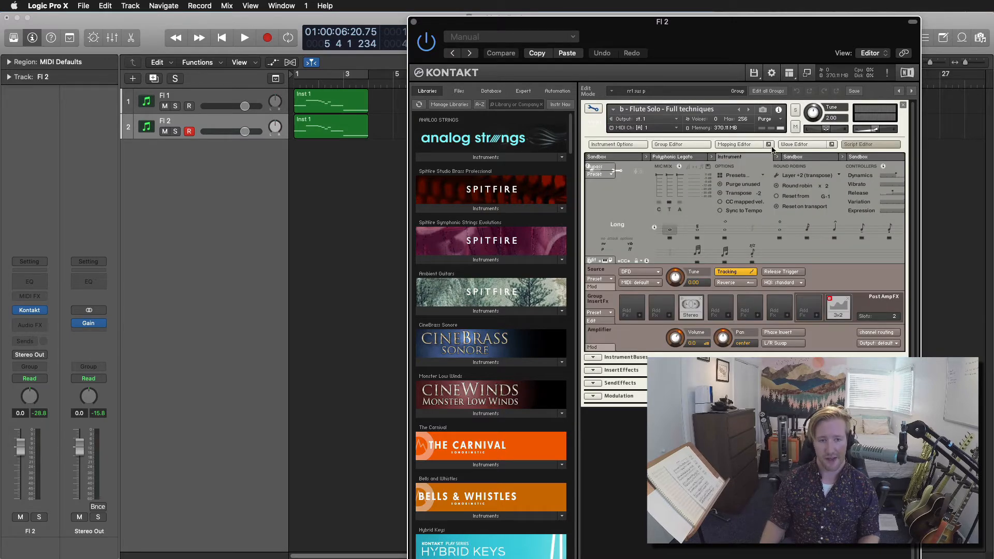
left_click(751, 146)
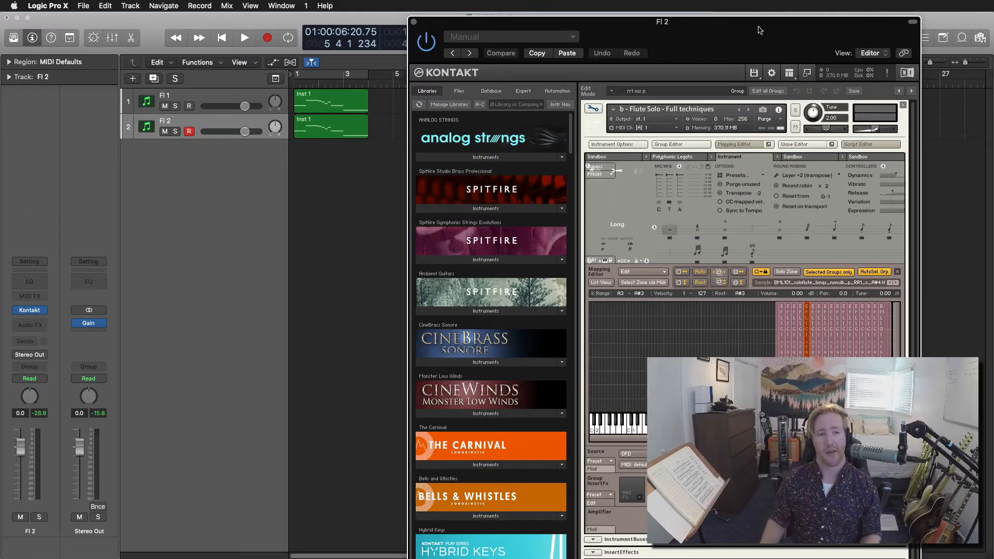
left_click(593, 108)
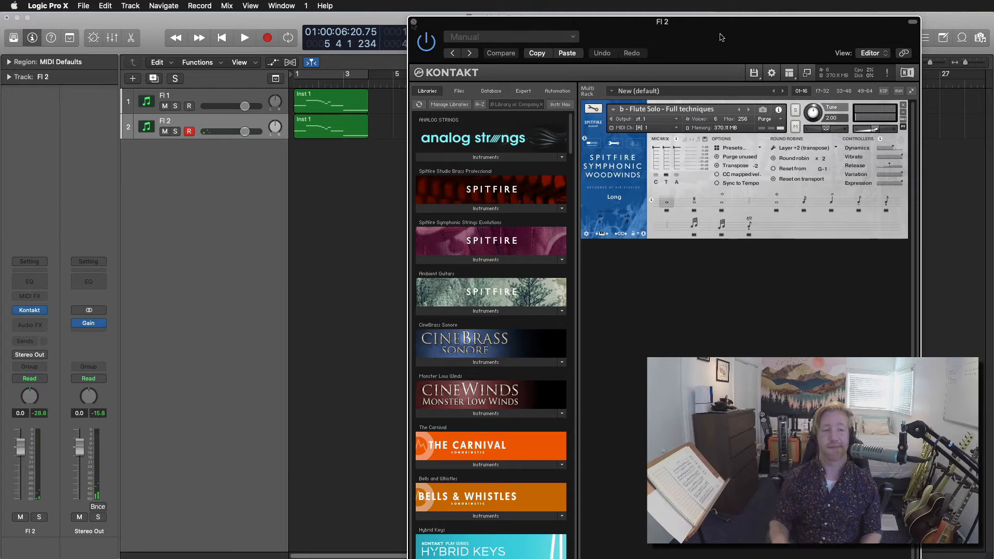
Close the Fl 2 instrument window and play both flute tracks from the start.
key("super+w")
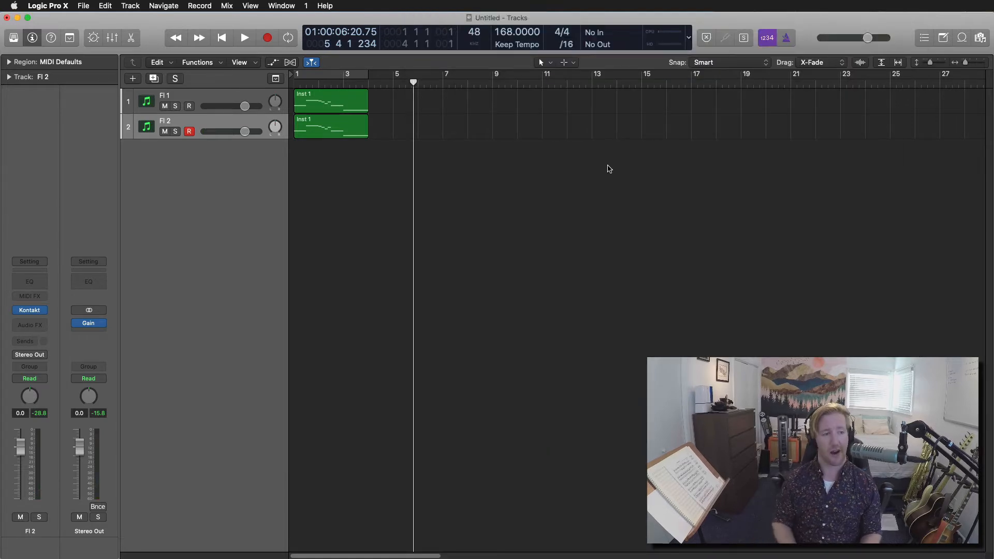
key("Return")
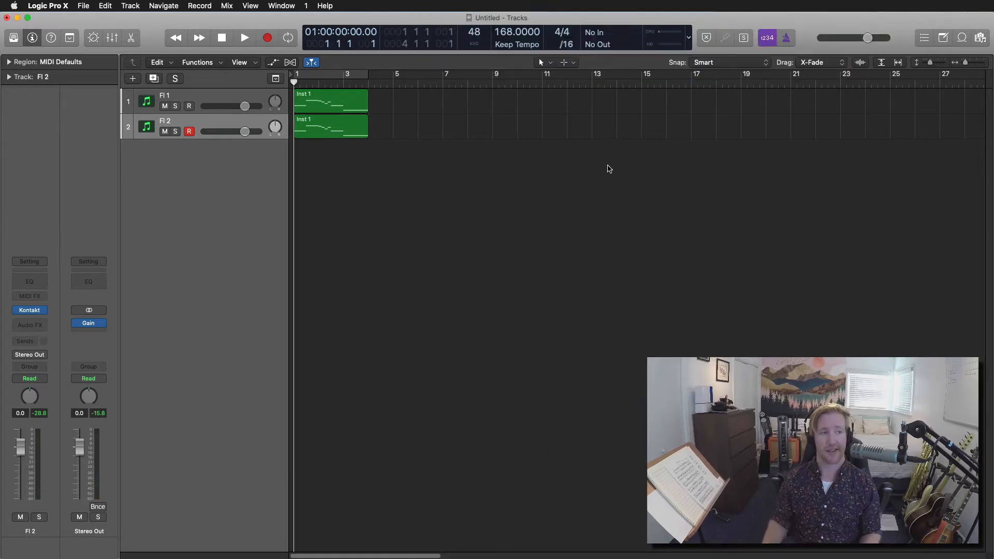
key("space")
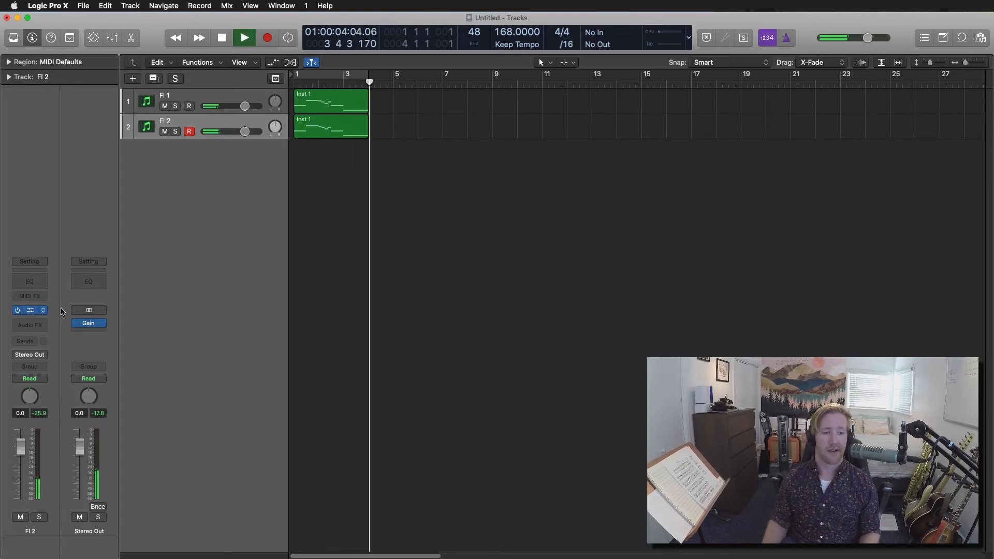
Set Fl 2's round robin option to No extra functionality and play both tracks for comparison.
left_click(33, 309)
left_click(806, 149)
left_click(817, 157)
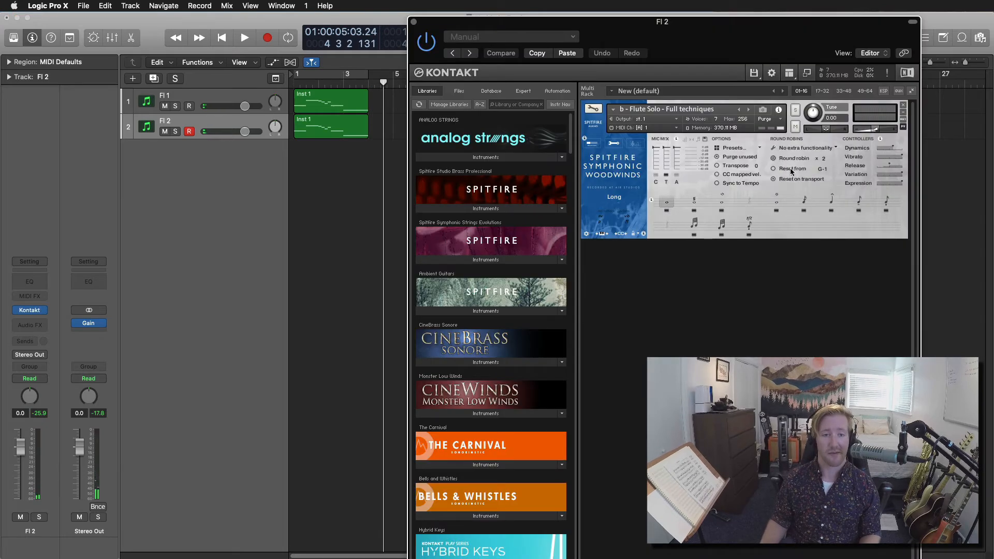
key("space")
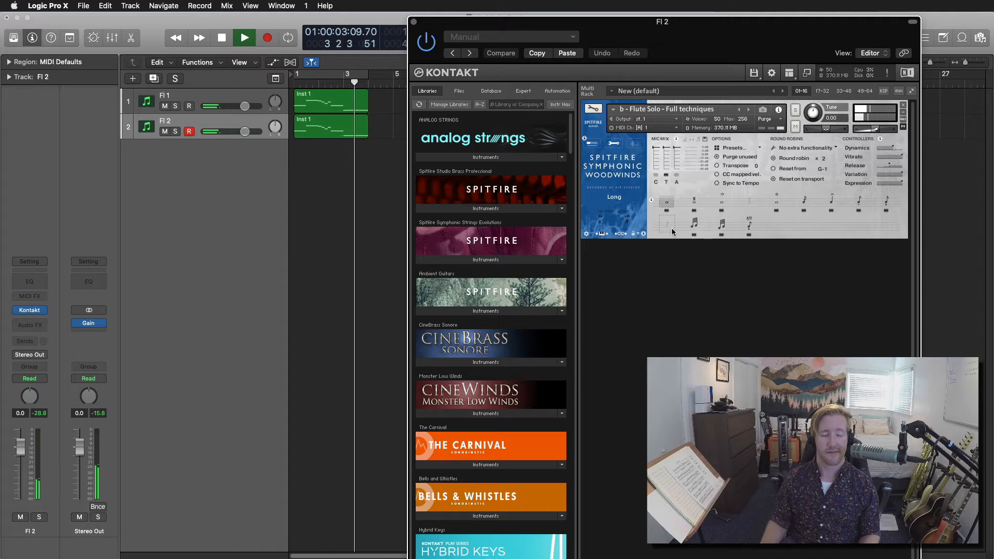
key("space")
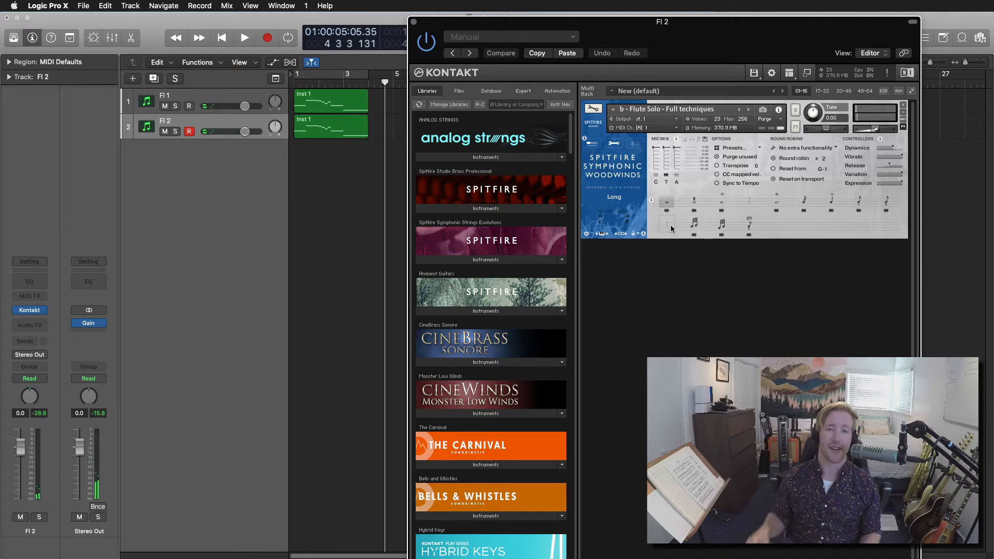
Set Fl 2's round robin option to Layer +2 (transpose) and close the instrument window.
left_click(802, 147)
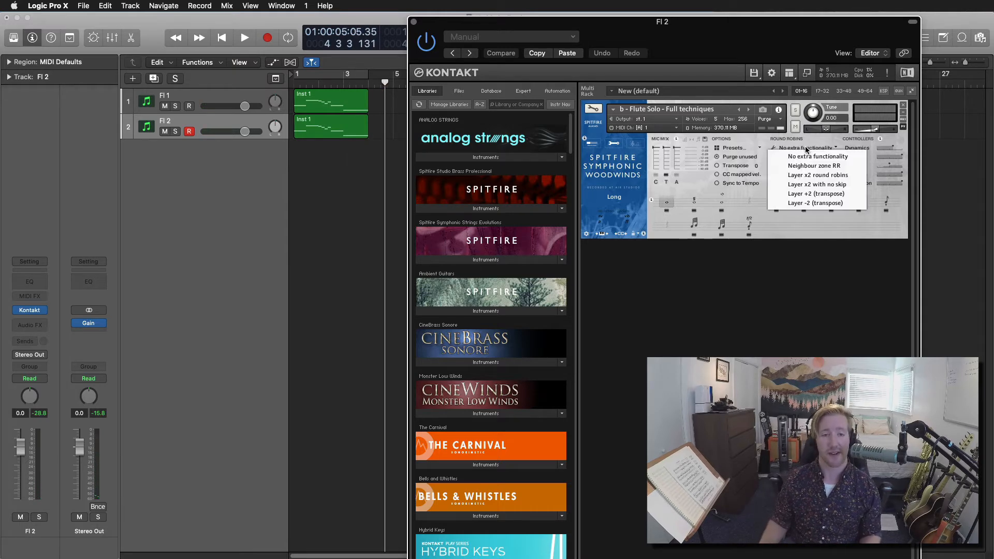
left_click(844, 195)
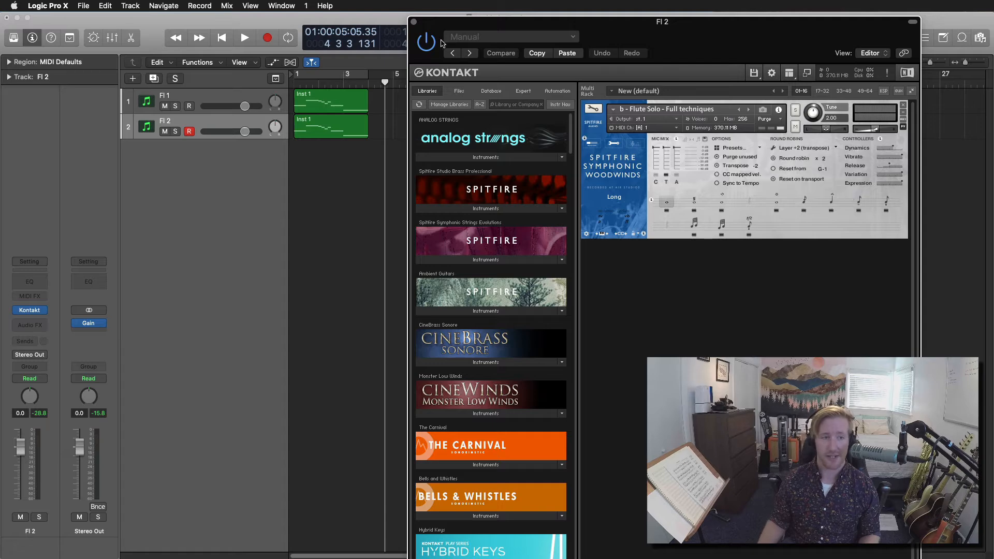
left_click(415, 24)
Duplicate the Fl 2 track, name the copy Fl 3, and copy the flute region onto it at the same position.
double_click(189, 153)
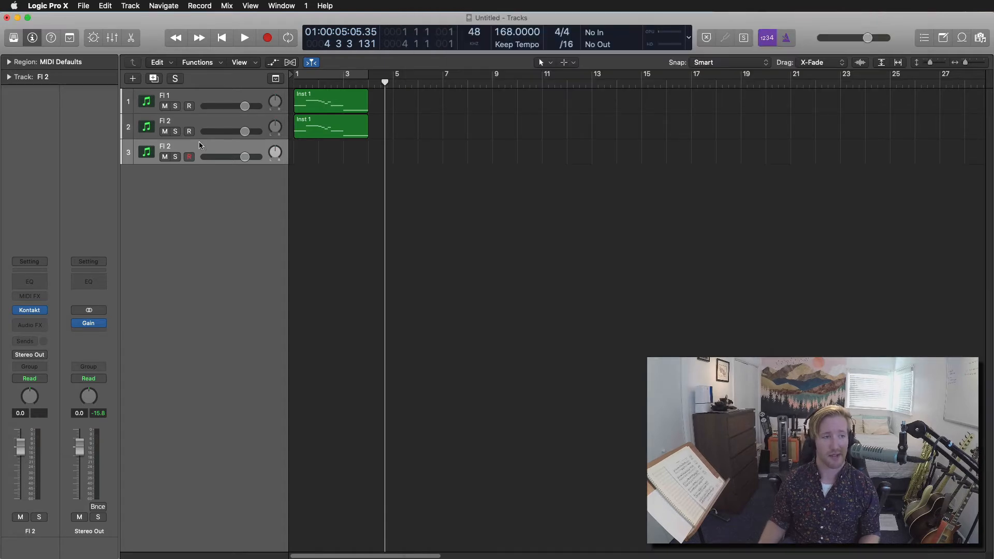
double_click(204, 145)
type("Fl 3")
key("Return")
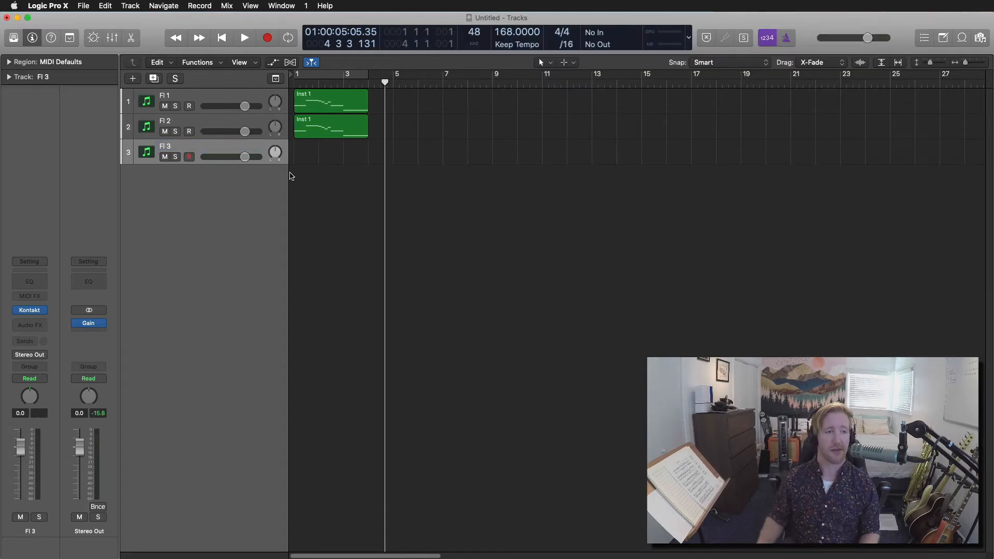
left_click_drag(317, 125, 317, 151)
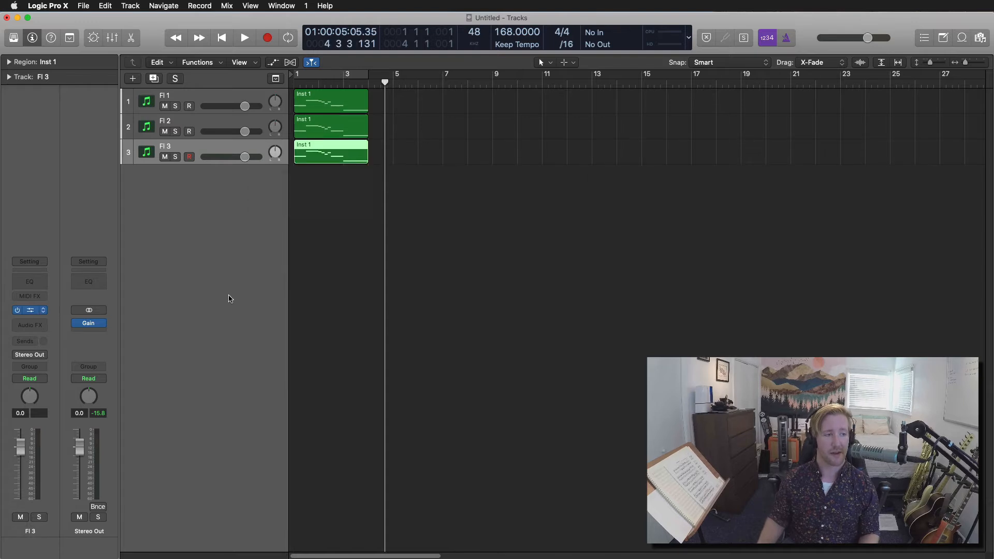
Set the round robin option of Fl 3's Kontakt flute patch to Layer -2 (transpose) and close its window.
left_click(30, 310)
left_click(408, 154)
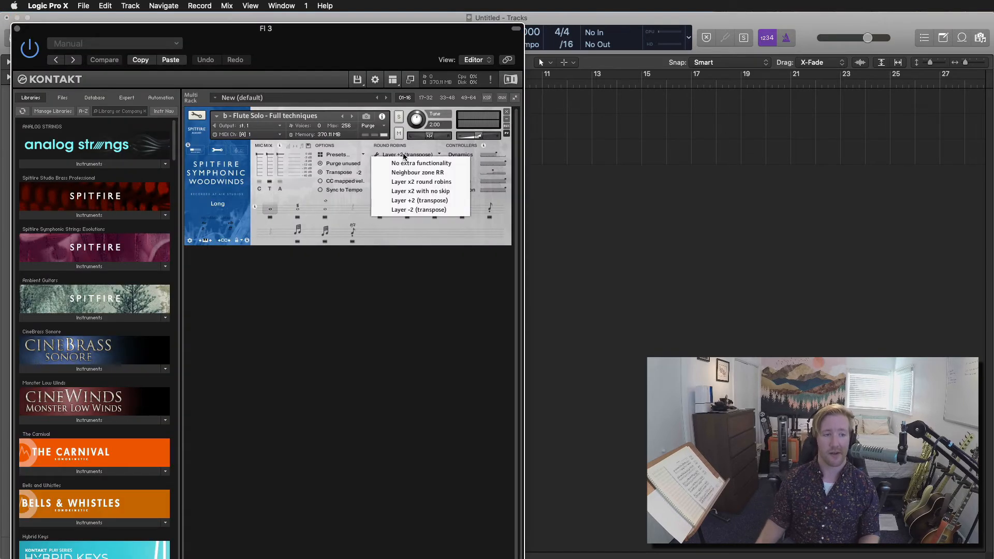
left_click(433, 210)
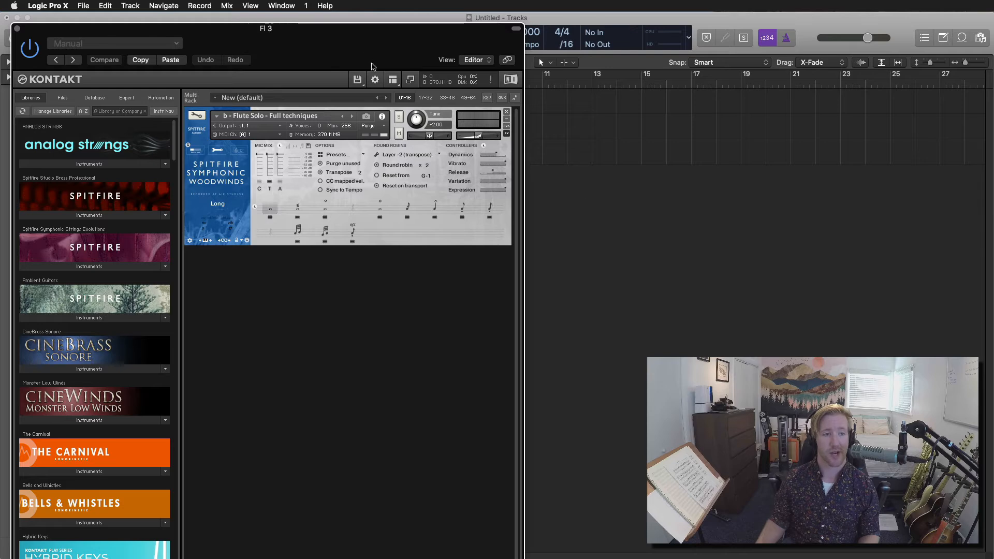
left_click_drag(119, 60, 397, 82)
left_click(294, 50)
Play all three flute tracks from the start and place the Fl 2 and Fl 3 Kontakt windows side by side.
left_click(618, 209)
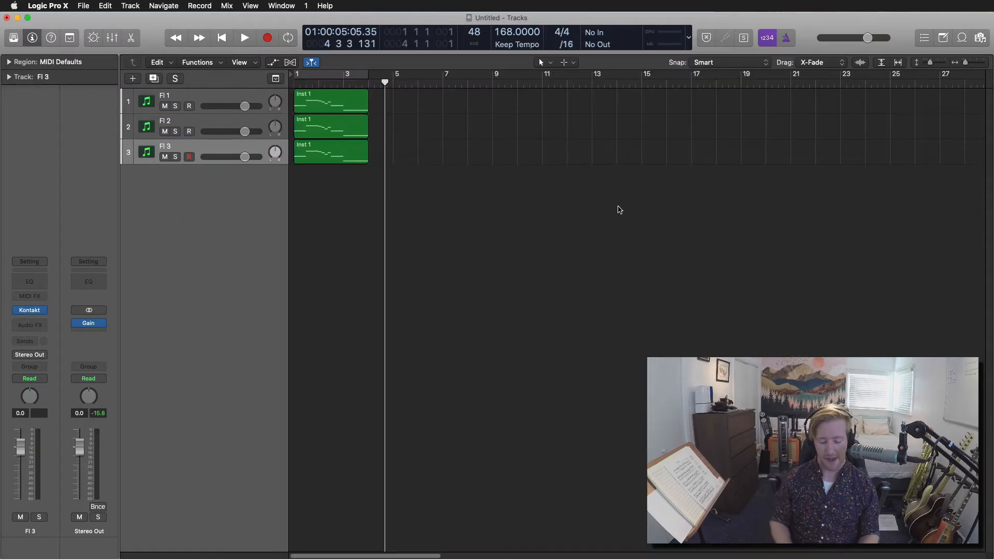
key("Return")
key("space")
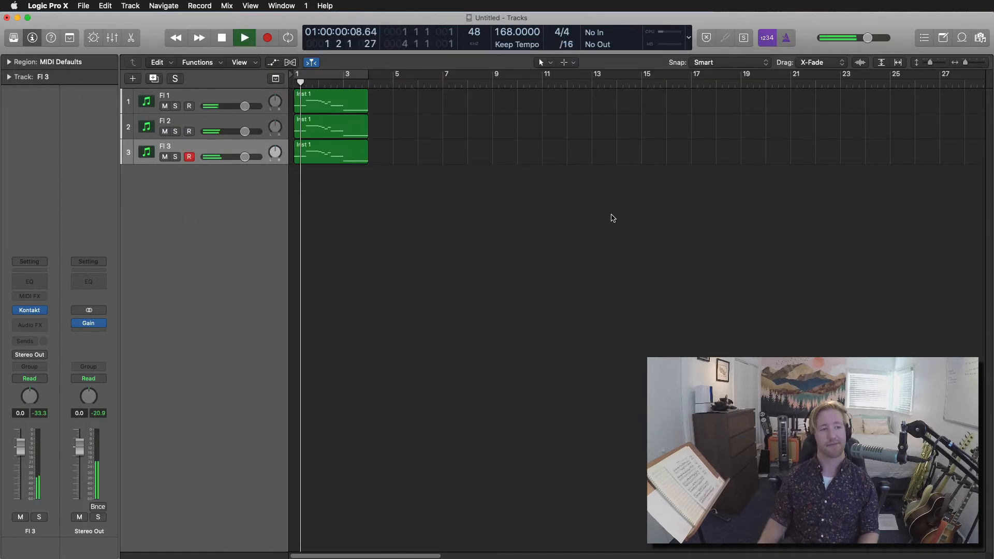
left_click(194, 125)
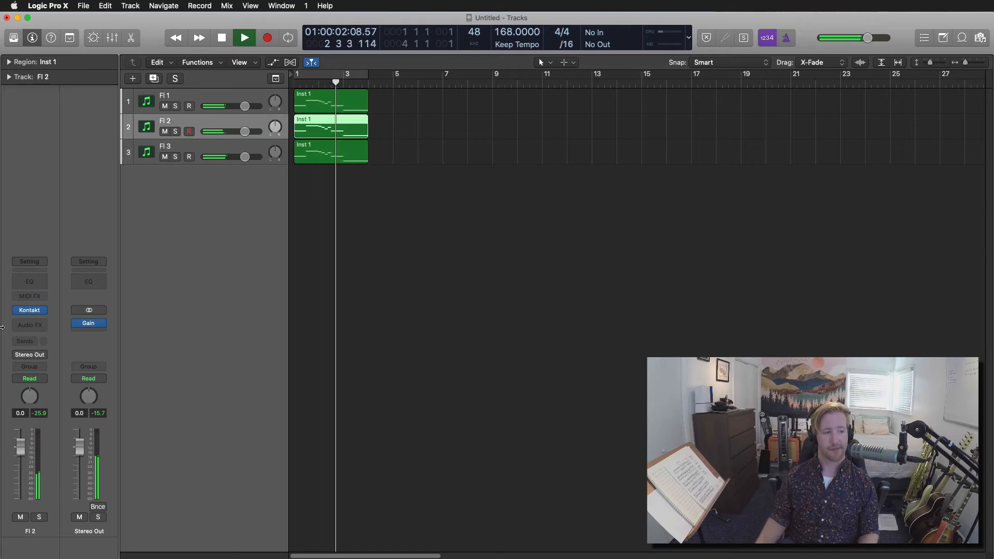
left_click(29, 310)
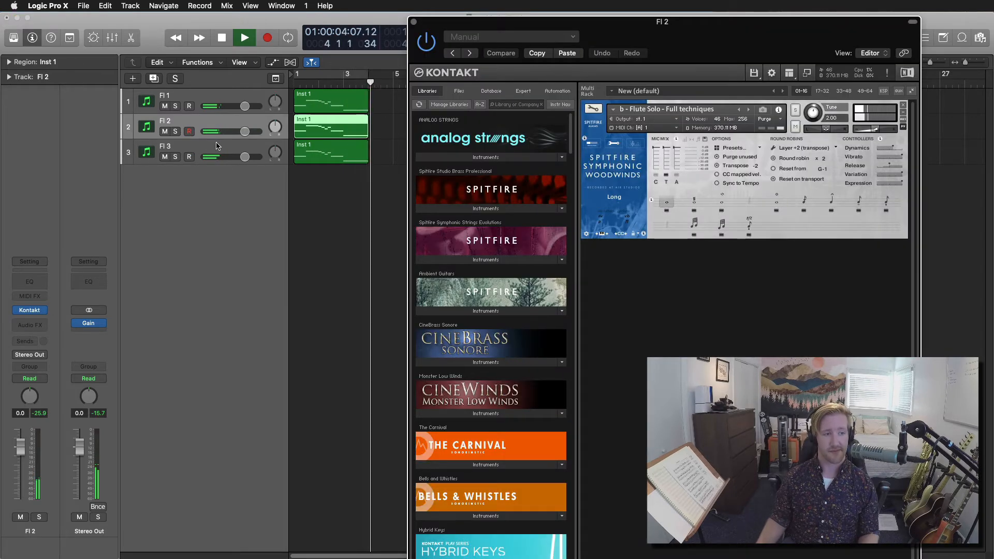
left_click(233, 148)
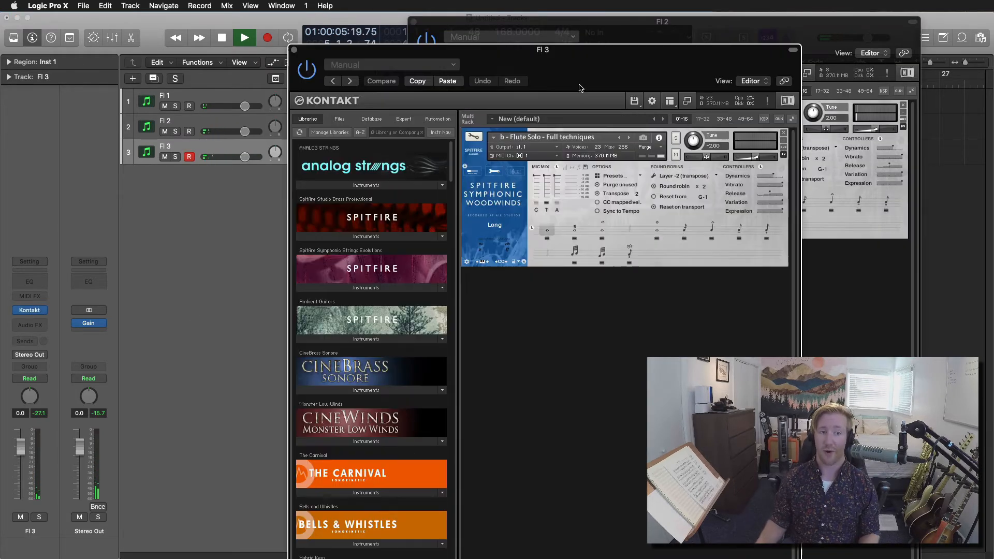
left_click_drag(579, 88, 344, 122)
key("space")
Set the round robin option of both Fl 2 and Fl 3 to No extra functionality and play the three flutes for comparison.
left_click(808, 147)
left_click(808, 155)
left_click(346, 104)
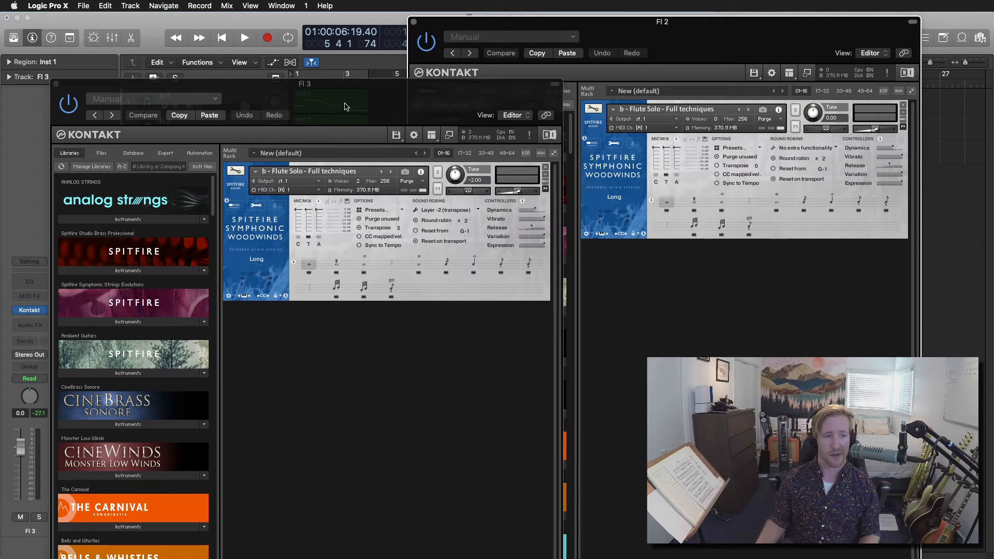
left_click(449, 211)
left_click(449, 220)
key("space")
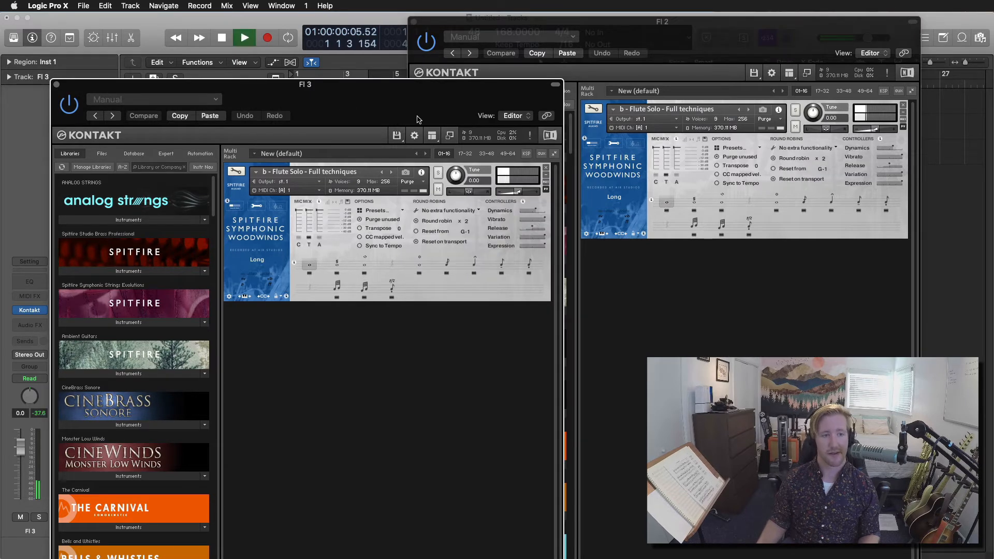
left_click_drag(420, 119, 785, 287)
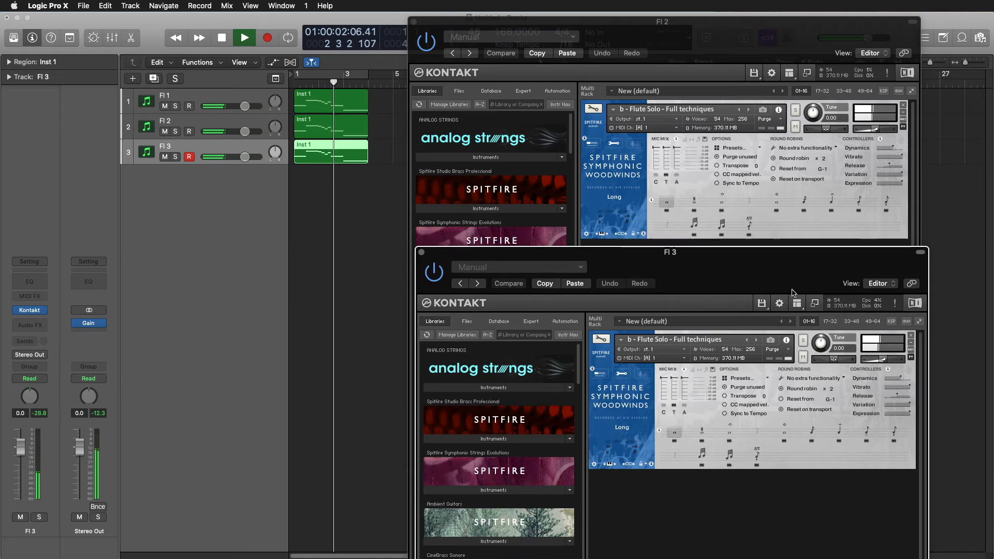
key("space")
Set Fl 3's round robin option to Layer +2 (transpose) and Fl 2's to Layer -2 (transpose).
left_click(834, 381)
left_click(845, 435)
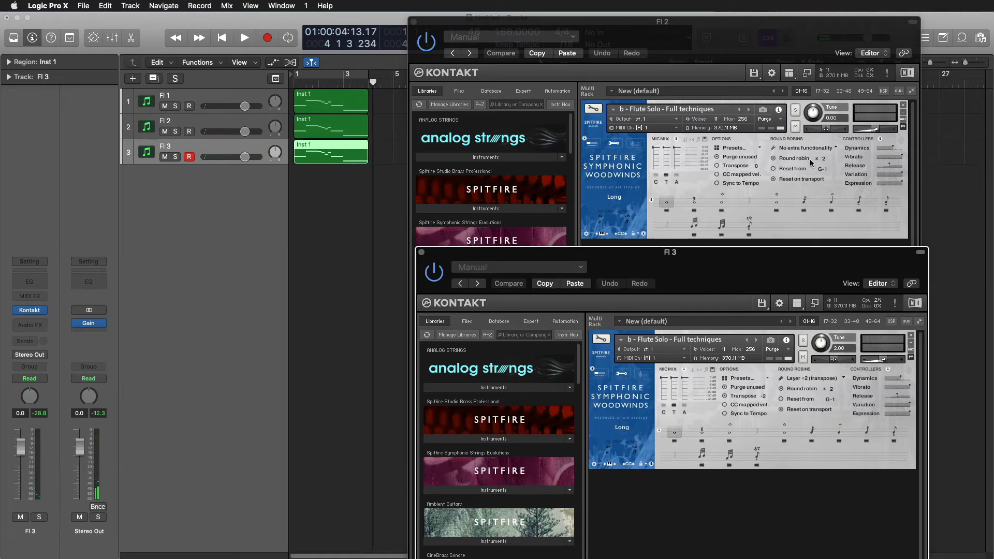
left_click(830, 218)
left_click(808, 148)
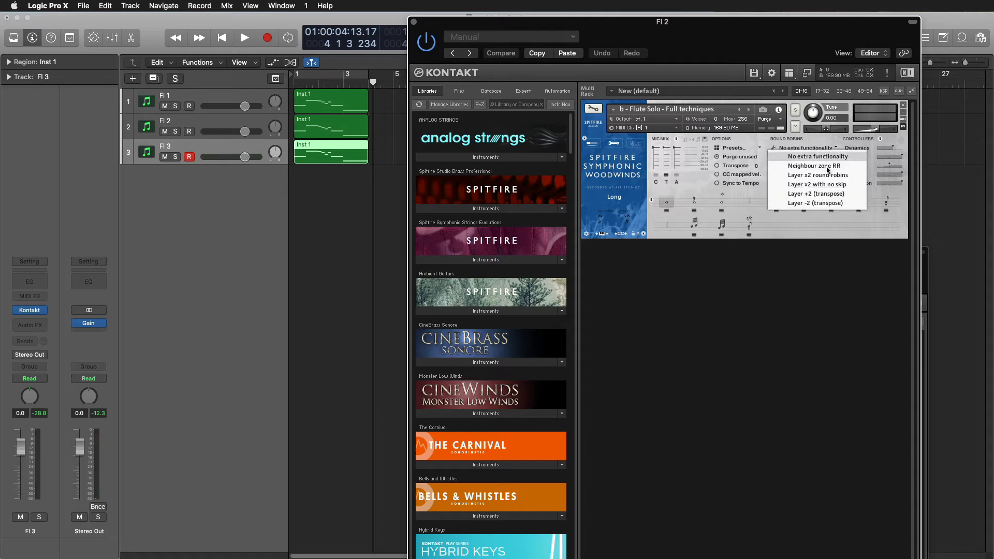
left_click(825, 207)
Play the three flute tracks from the start, close both Kontakt windows, and stop playback.
key("Return")
key("space")
left_click(728, 60)
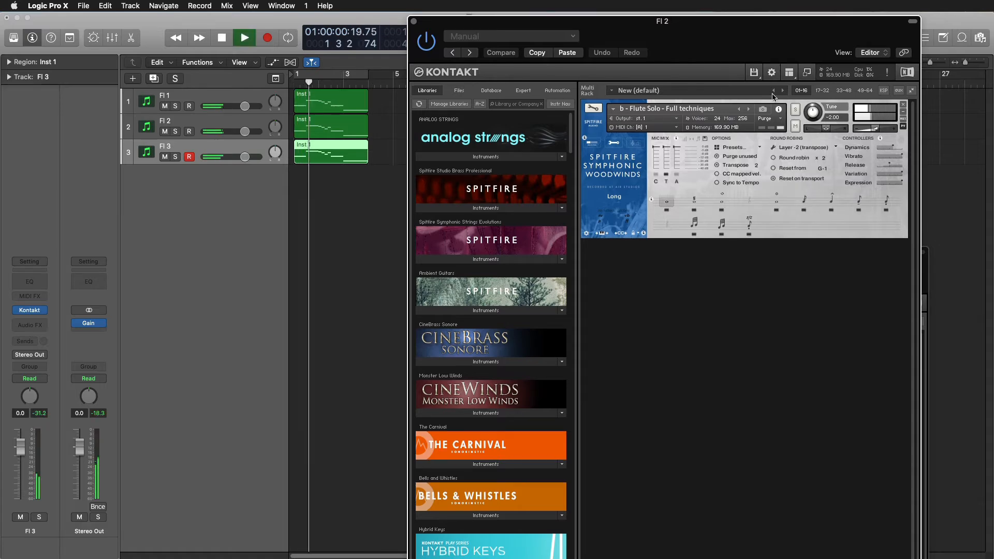
key("super+w")
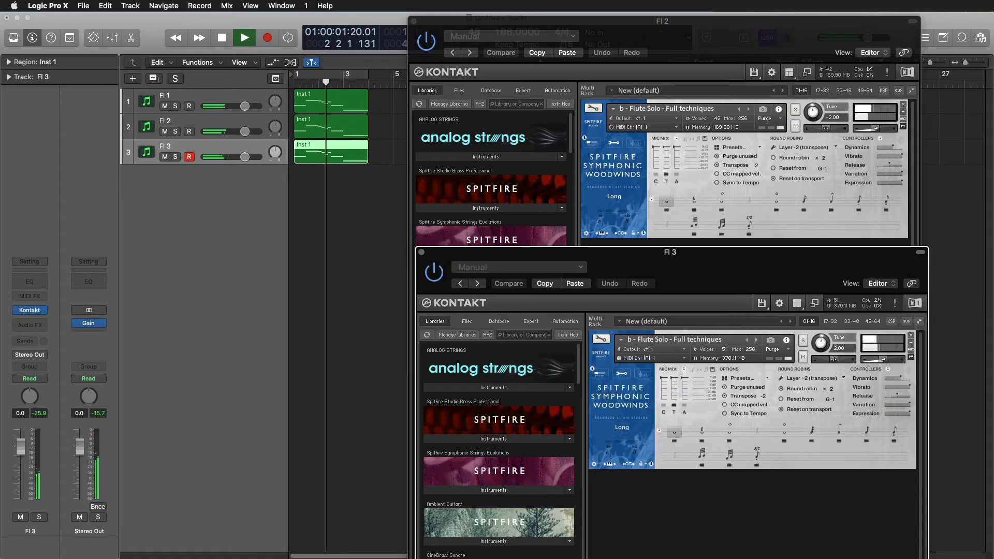
left_click(421, 253)
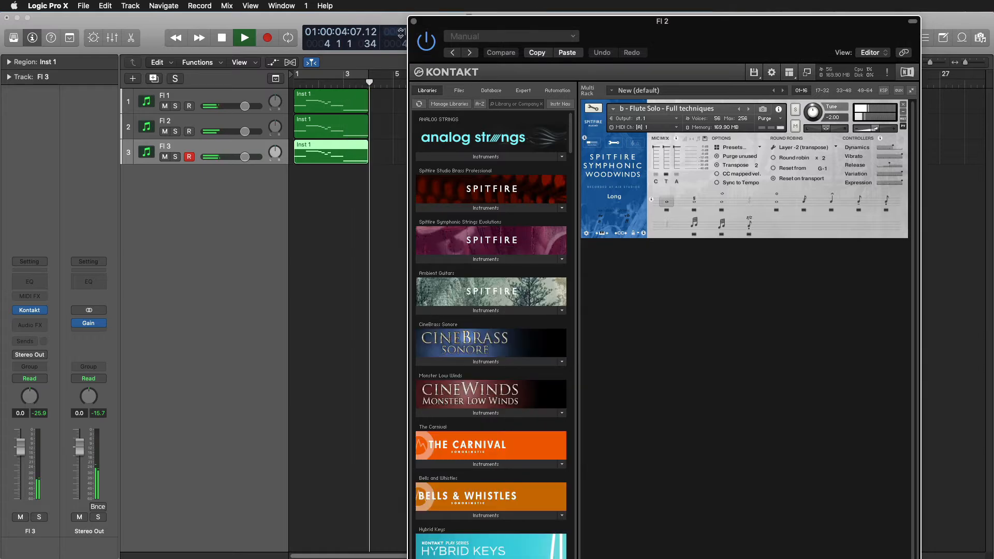
left_click(413, 21)
left_click(501, 162)
key("space")
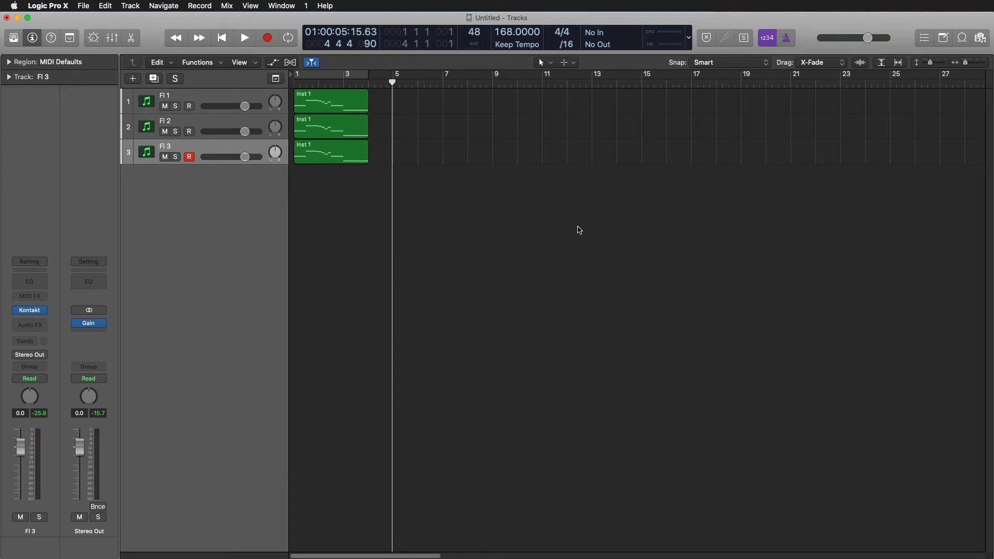
Open the advanced mic mix controls in Fl 1's Kontakt patch, enable the close mic, and solo the track.
left_click(174, 94)
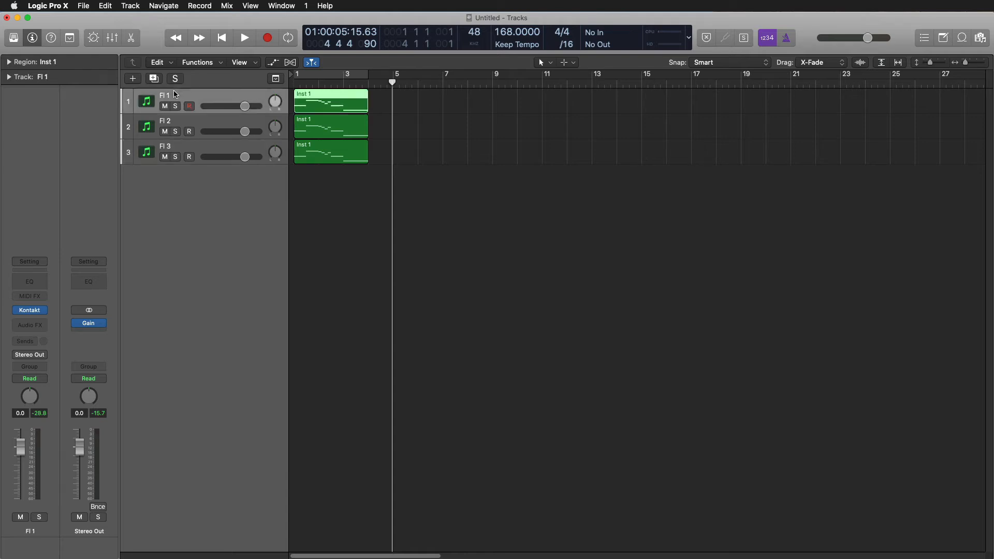
key("Return")
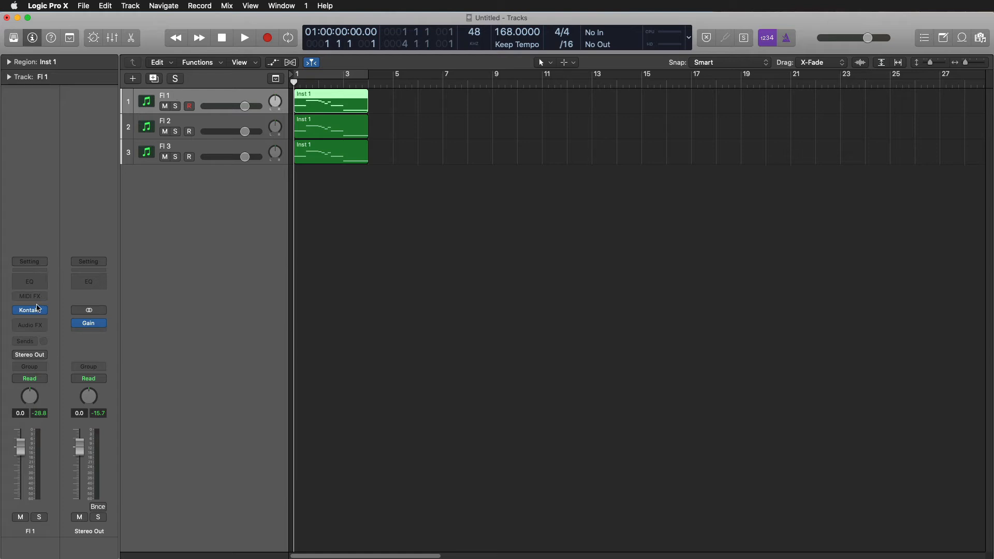
left_click(33, 311)
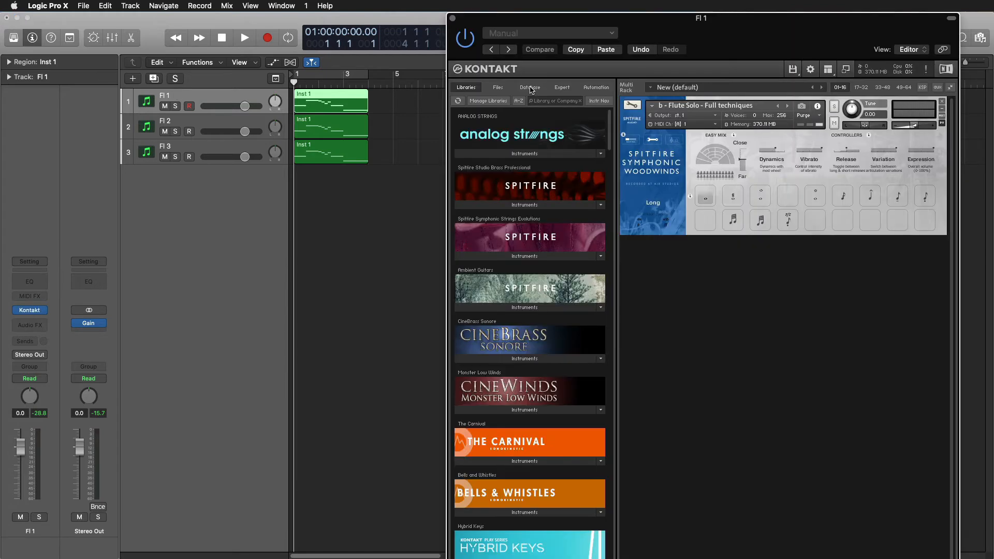
left_click(655, 141)
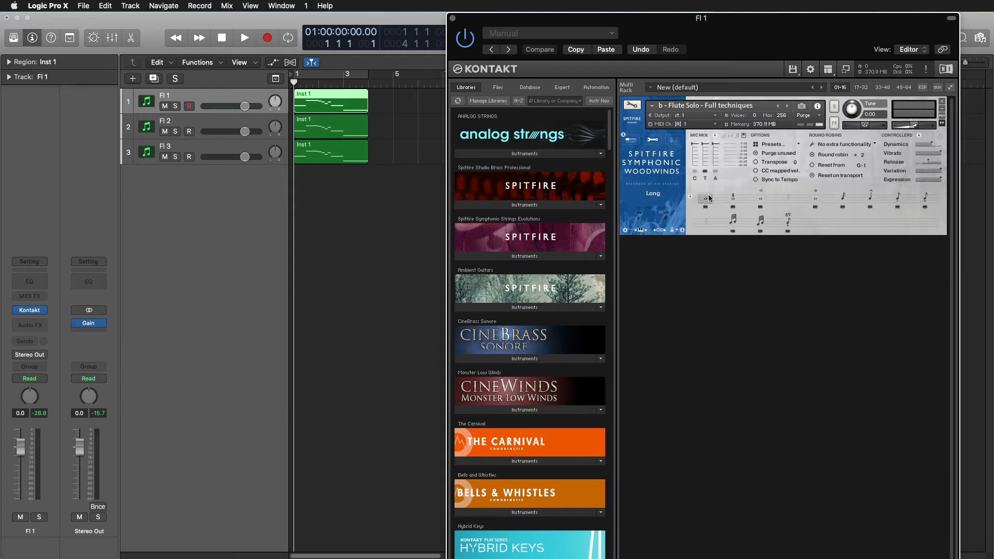
key("s")
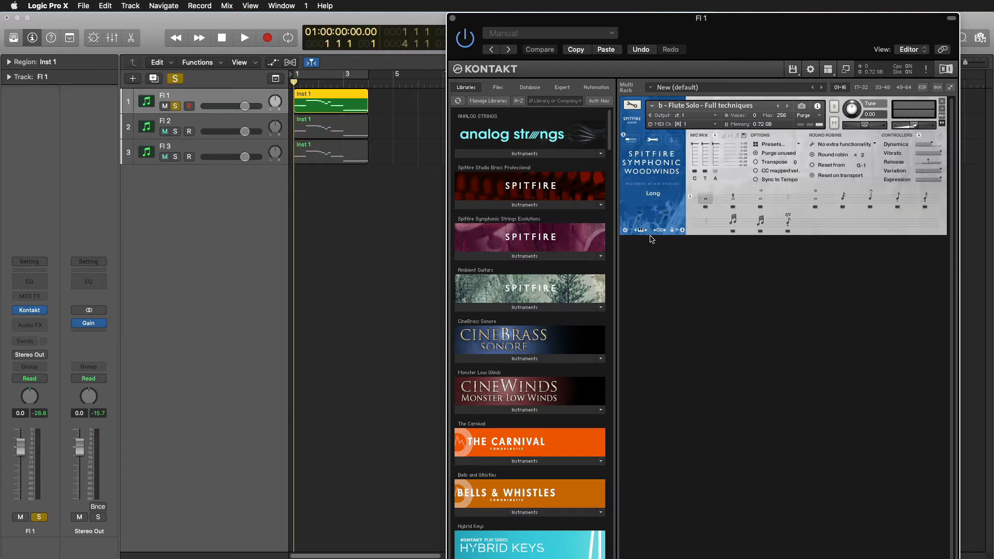
left_click(332, 209)
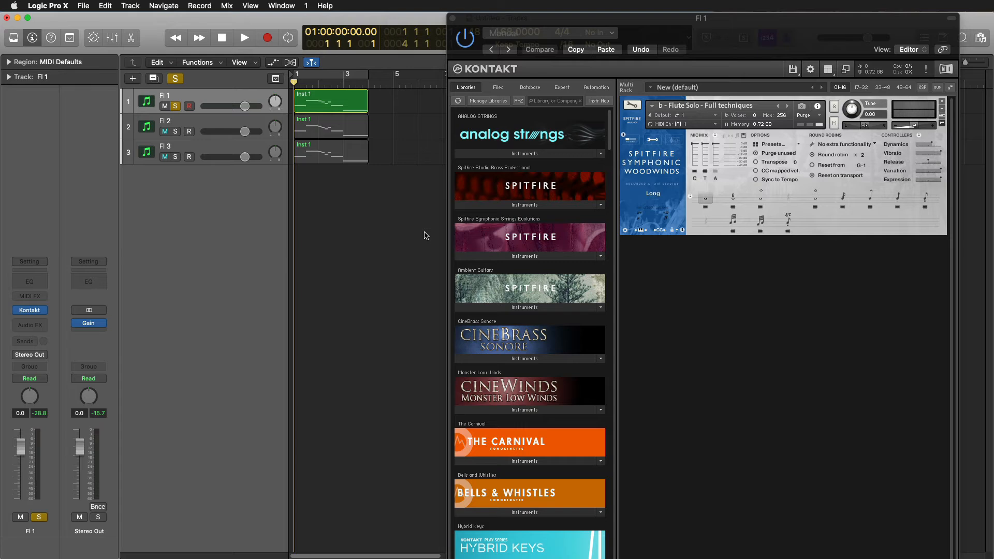
Lower the close mic (C) level in Fl 1's mic mix, checking it against playback of the soloed track.
key("space")
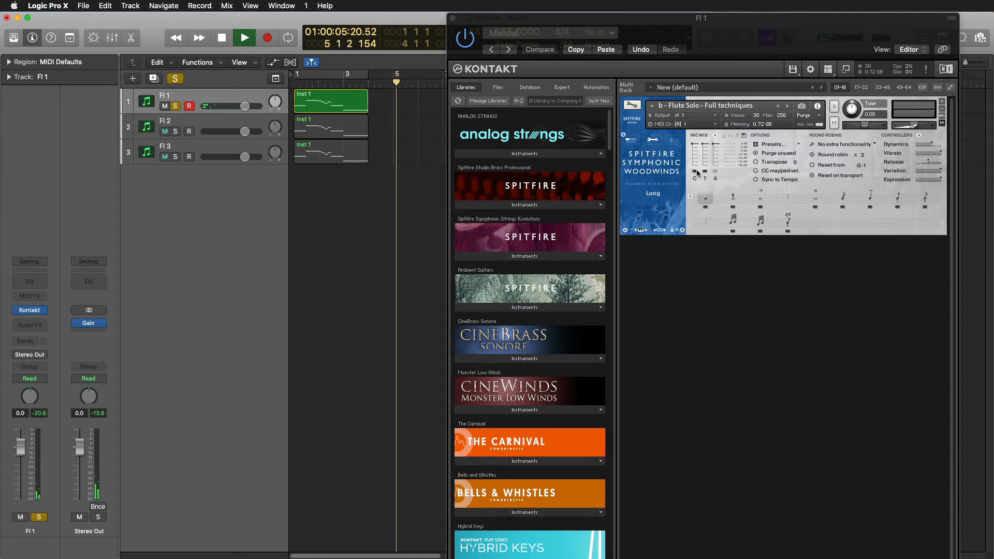
key("space")
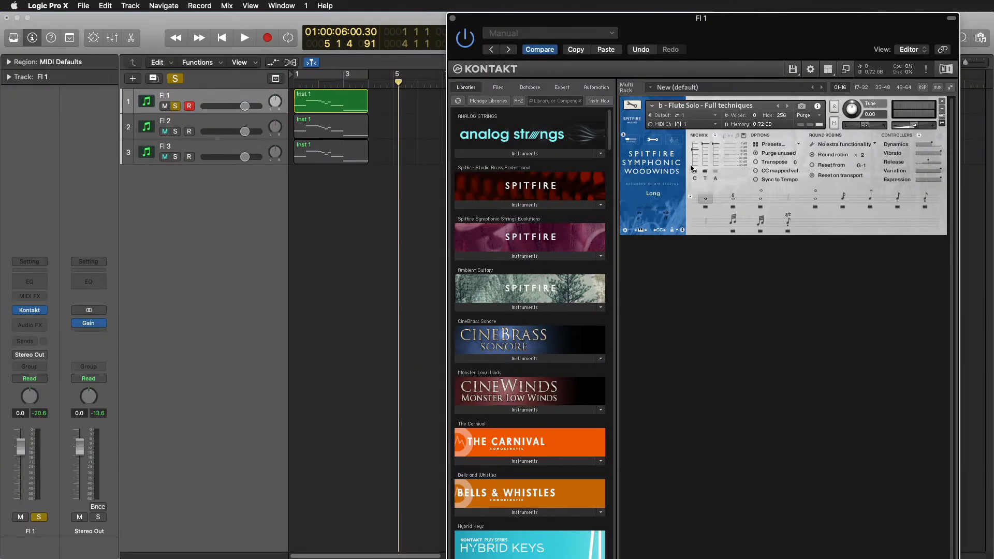
key("space")
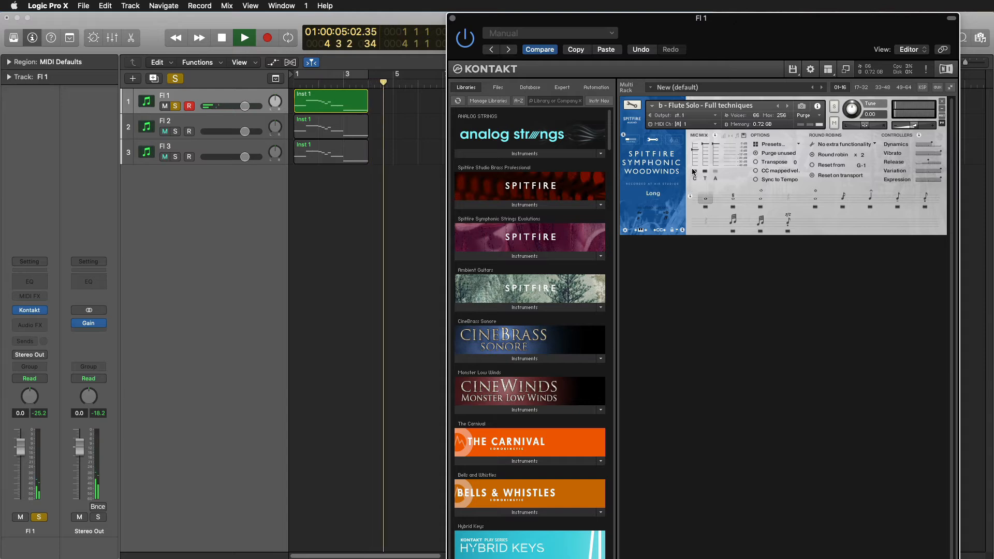
key("space")
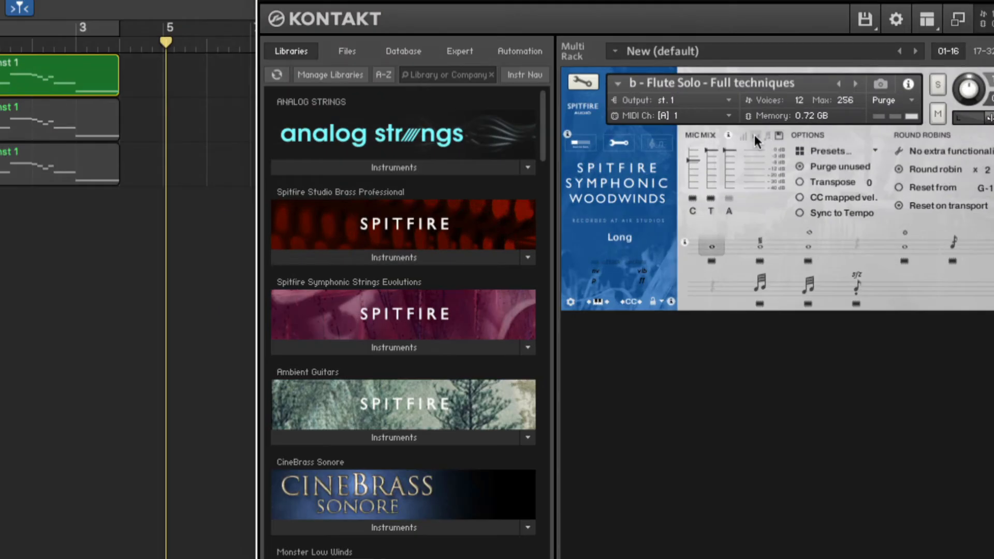
Show the stereo width and pan controls for Fl 1's close mic and play the soloed flute from the start.
left_click(757, 137)
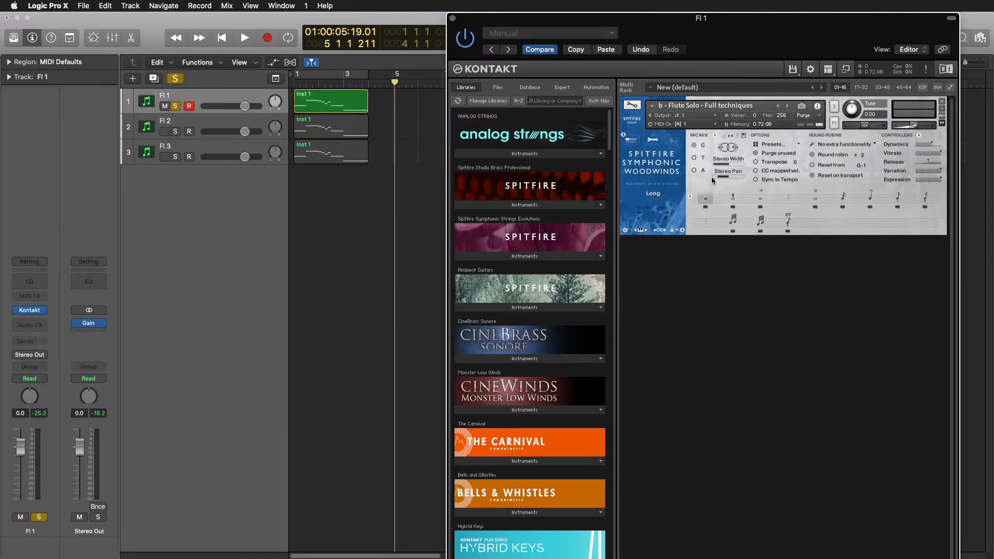
key("Return")
key("space")
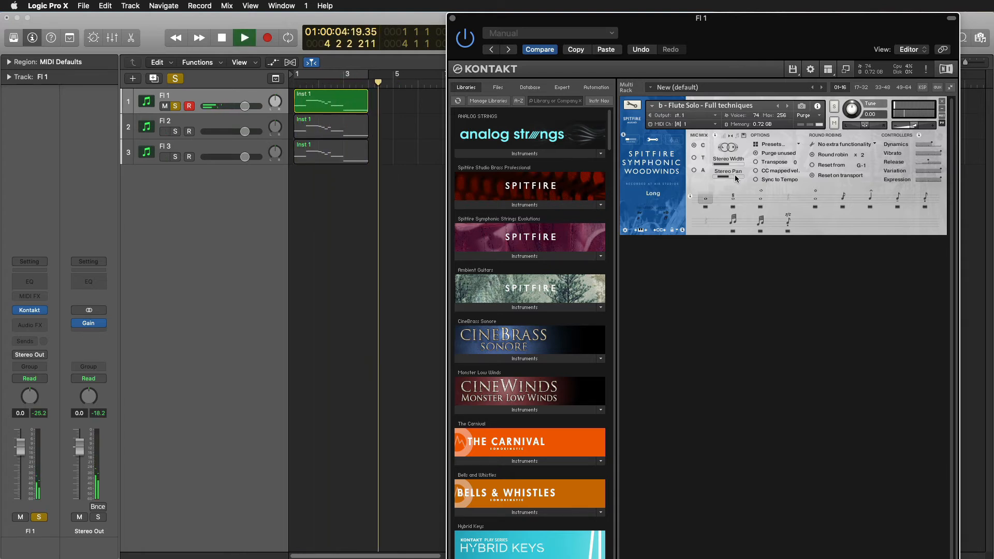
key("space")
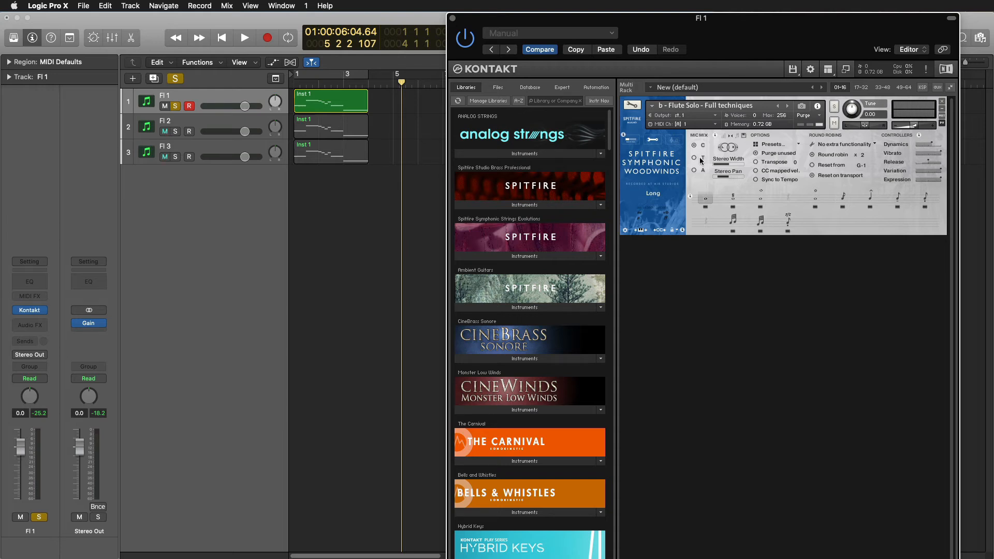
Open Fl 2's Kontakt window beside Fl 1's and copy the mix settings from Fl 1's flute patch.
left_click(213, 122)
left_click(30, 310)
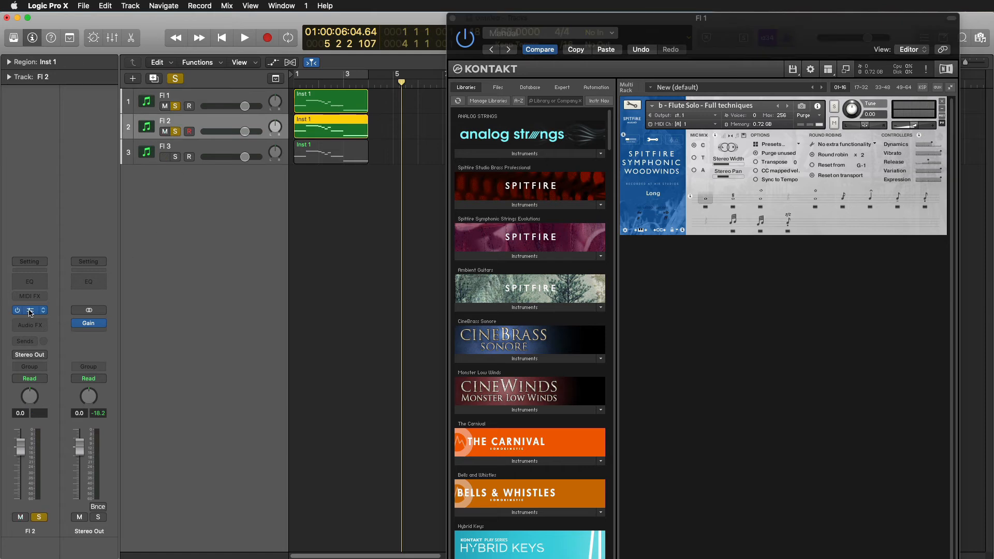
left_click_drag(711, 43, 344, 138)
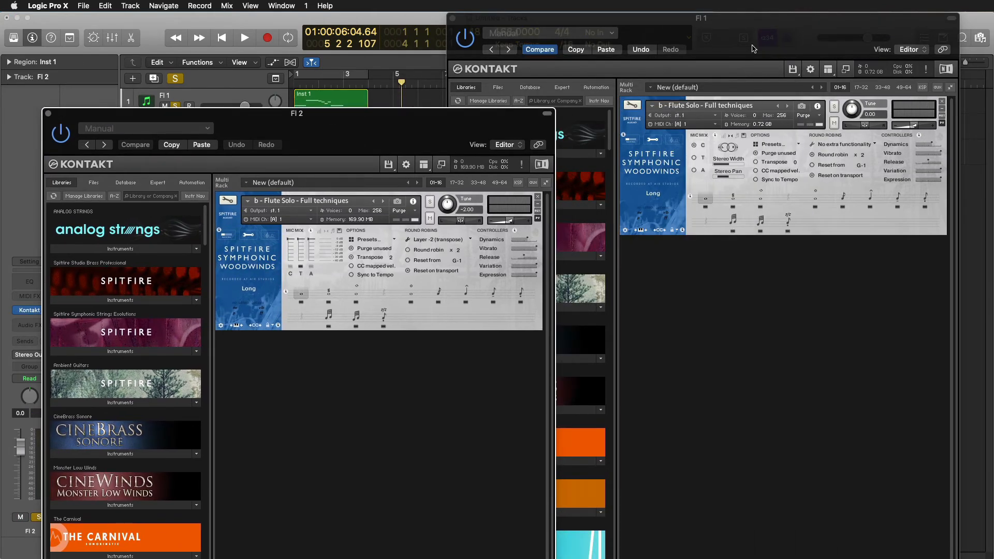
left_click_drag(754, 46, 815, 84)
left_click(799, 160)
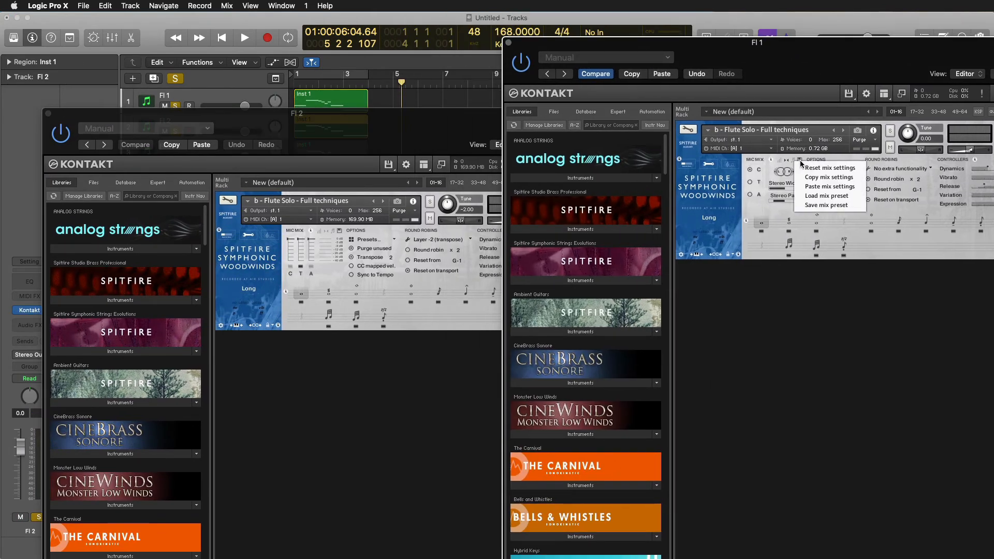
left_click(857, 178)
Paste the copied mix settings into Fl 2's flute patch and show its mic stereo width and pan controls.
left_click_drag(473, 155, 464, 95)
left_click(330, 171)
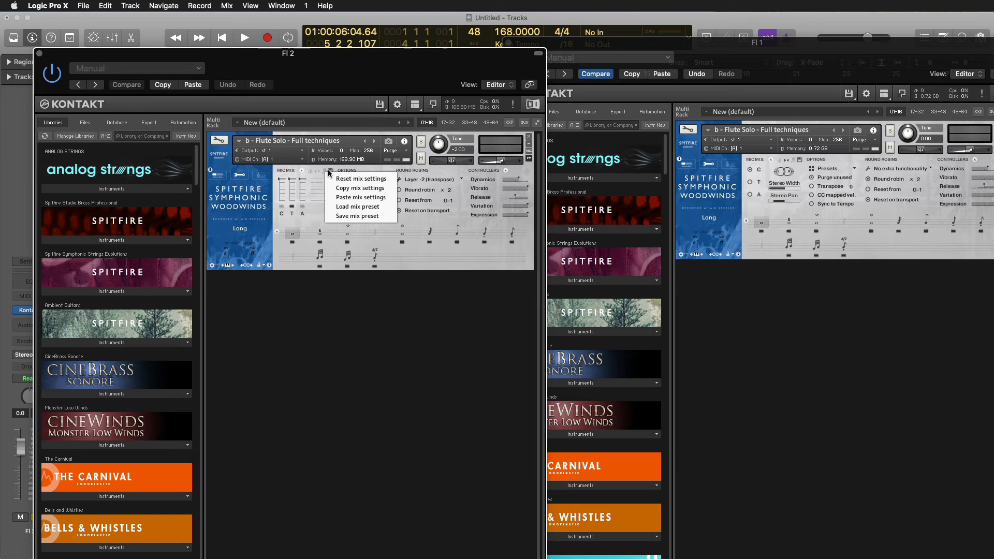
left_click(382, 198)
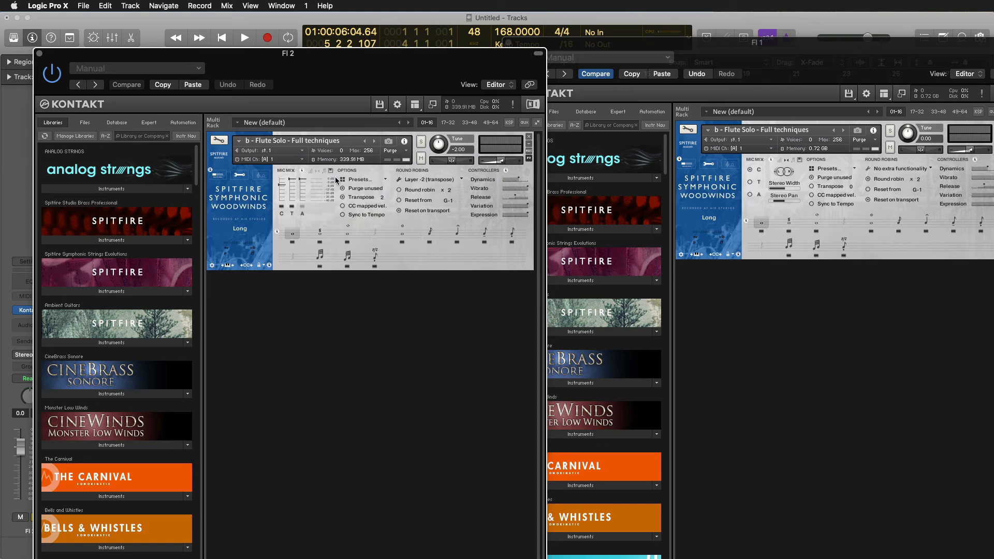
left_click_drag(350, 87, 421, 84)
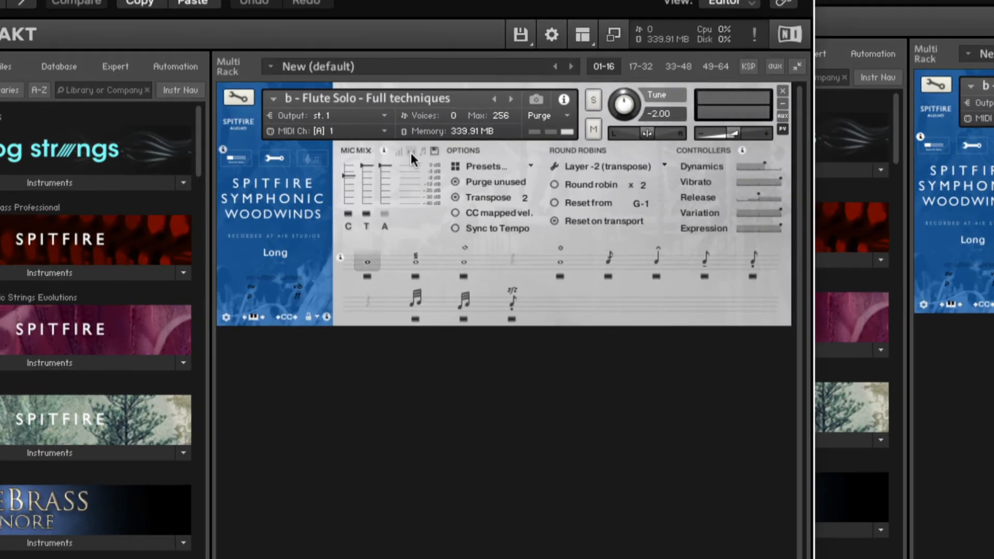
left_click(390, 168)
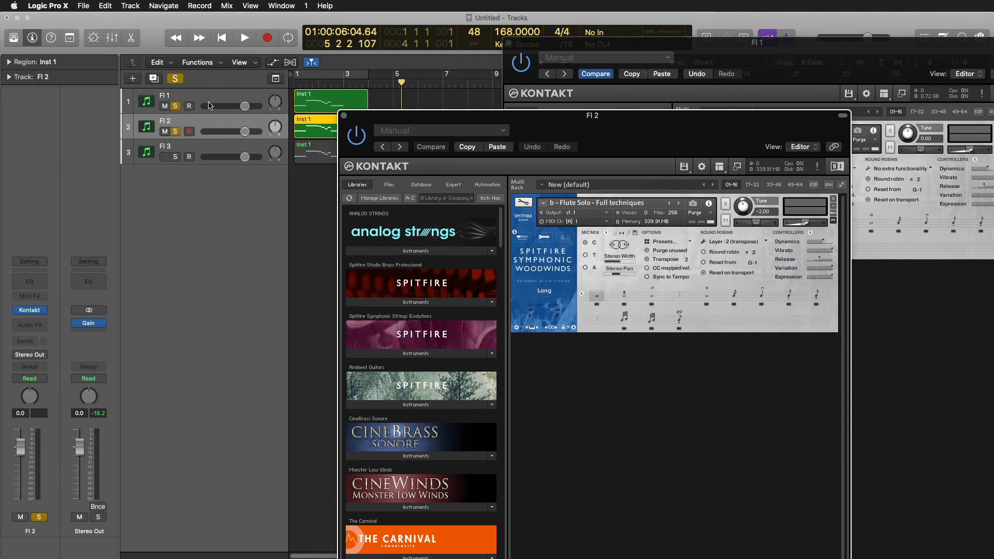
Compare Fl 2 and Fl 1 by playing each soloed from the start, and close Fl 2's Kontakt window.
left_click(209, 105)
key("Return")
key("space")
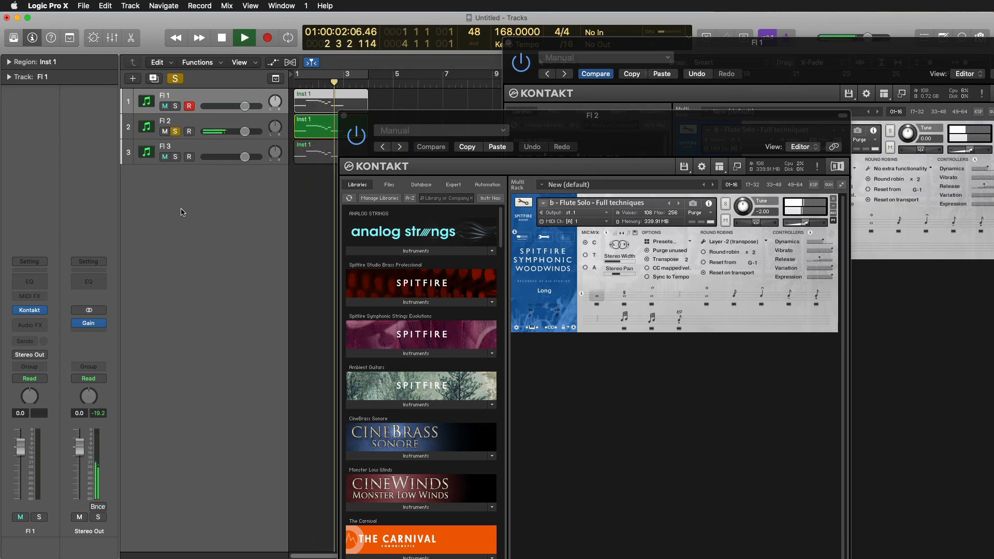
key("space")
left_click(175, 106, "alt")
key("Return")
key("space")
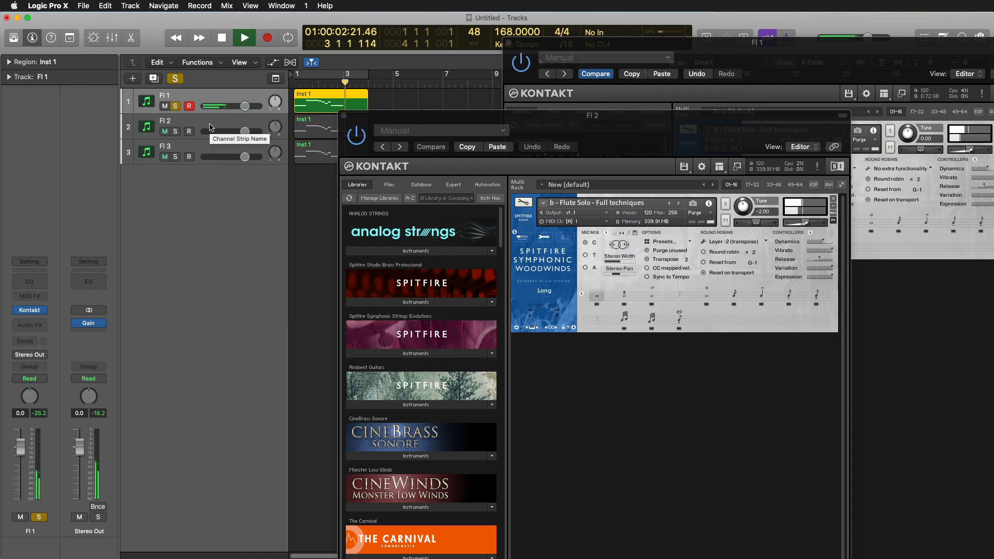
key("super+w")
key("space")
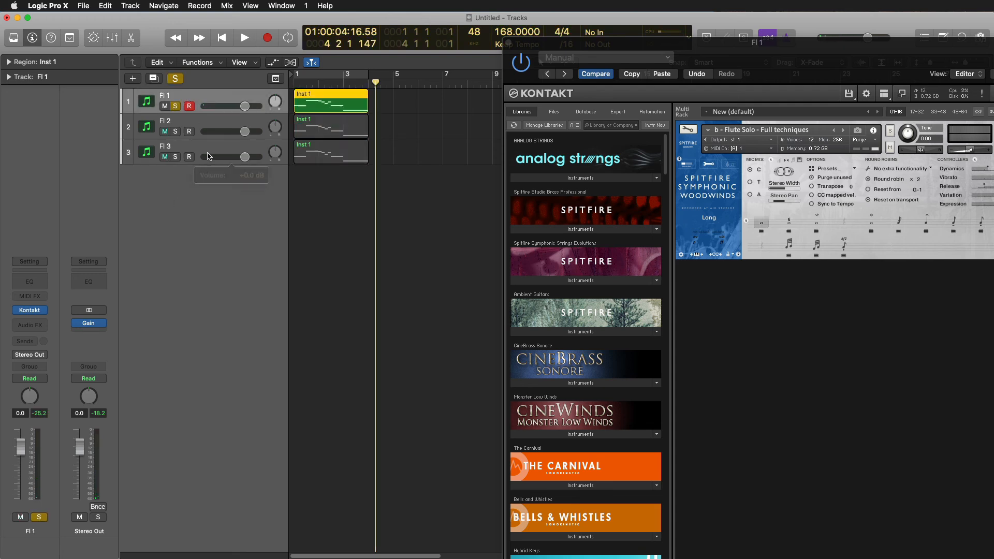
Paste the copied mix settings into Fl 3's Kontakt flute patch and show its mic stereo width and pan controls.
left_click(207, 156)
left_click(29, 311)
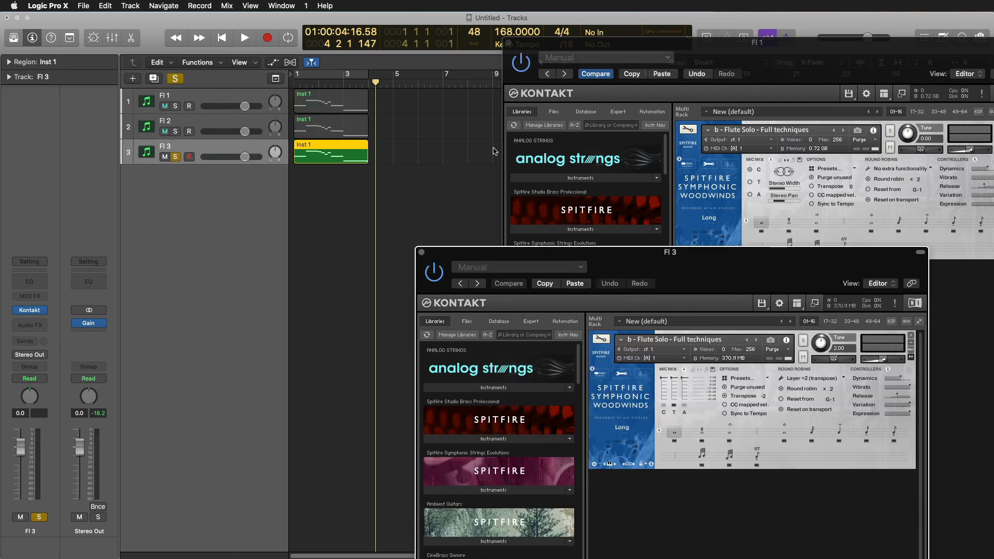
left_click_drag(665, 253, 608, 114)
left_click(656, 232)
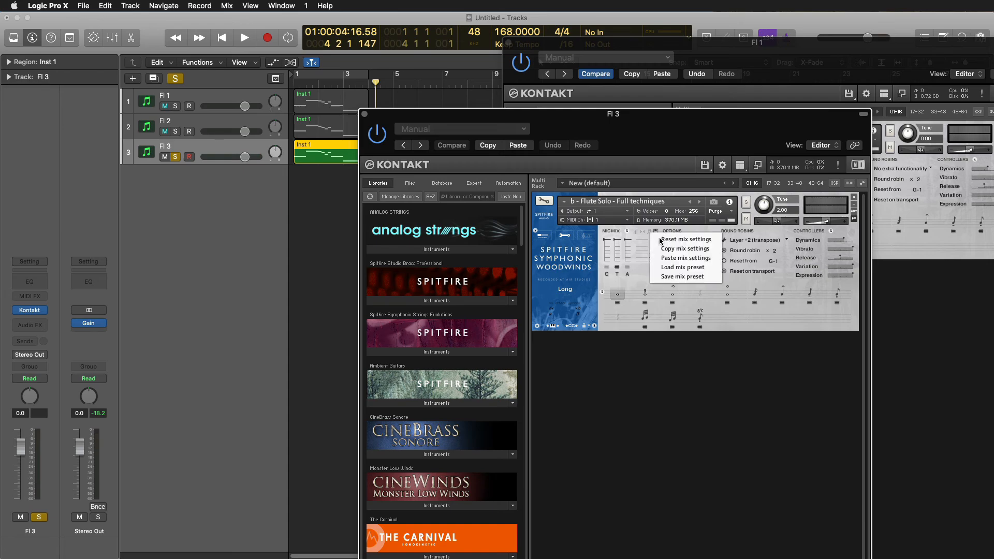
left_click(707, 258)
left_click_drag(689, 146, 688, 118)
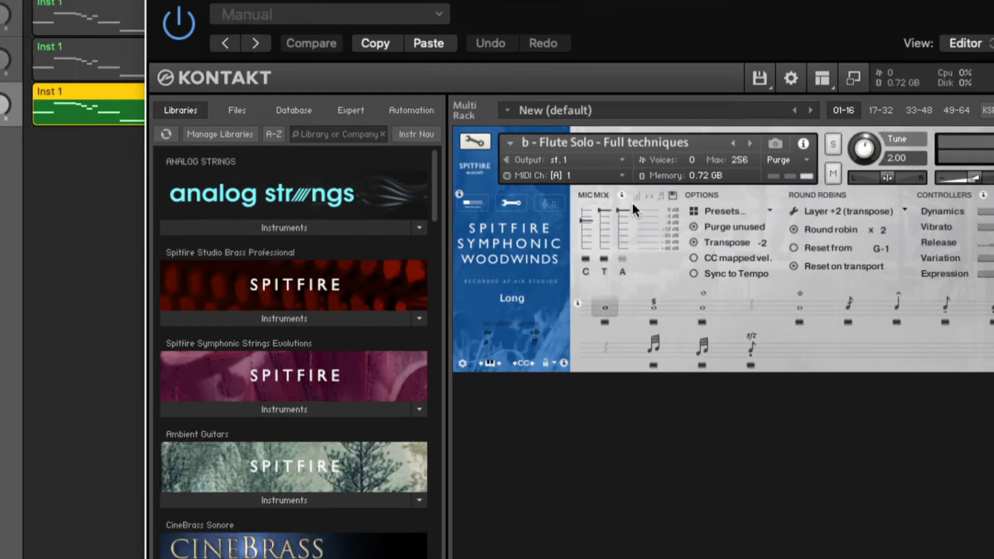
left_click(646, 196)
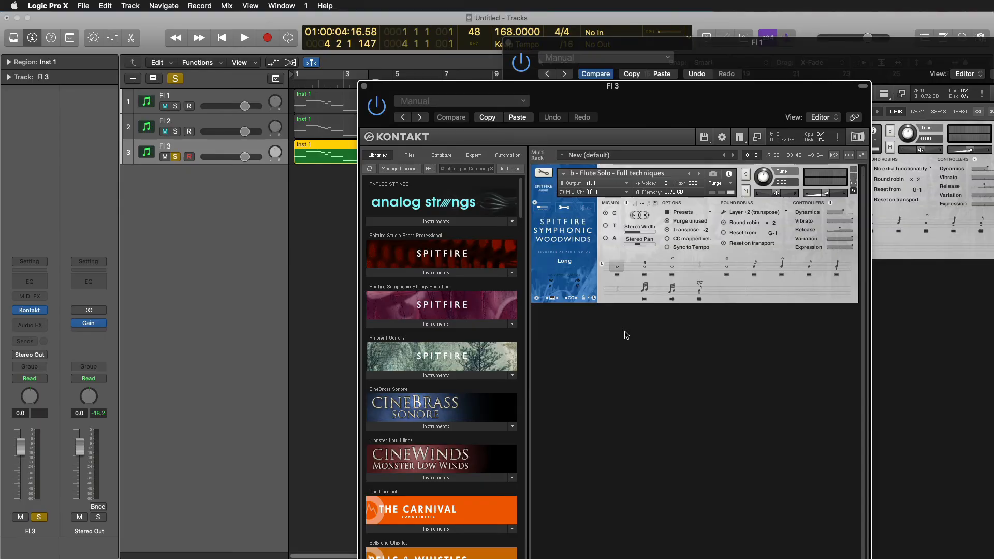
Hide the instrument windows and play all three unsoloed flute tracks together from the start.
key("v")
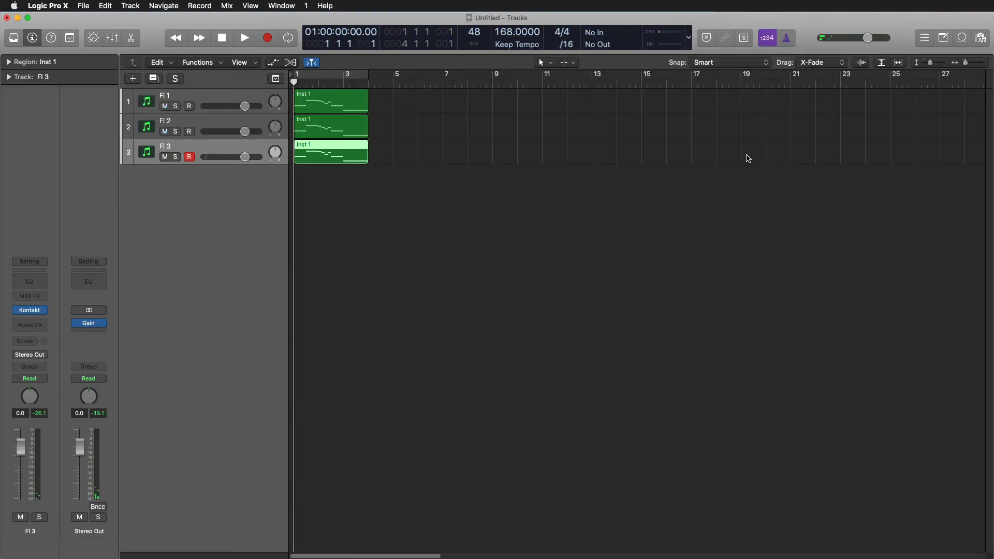
left_click(722, 221)
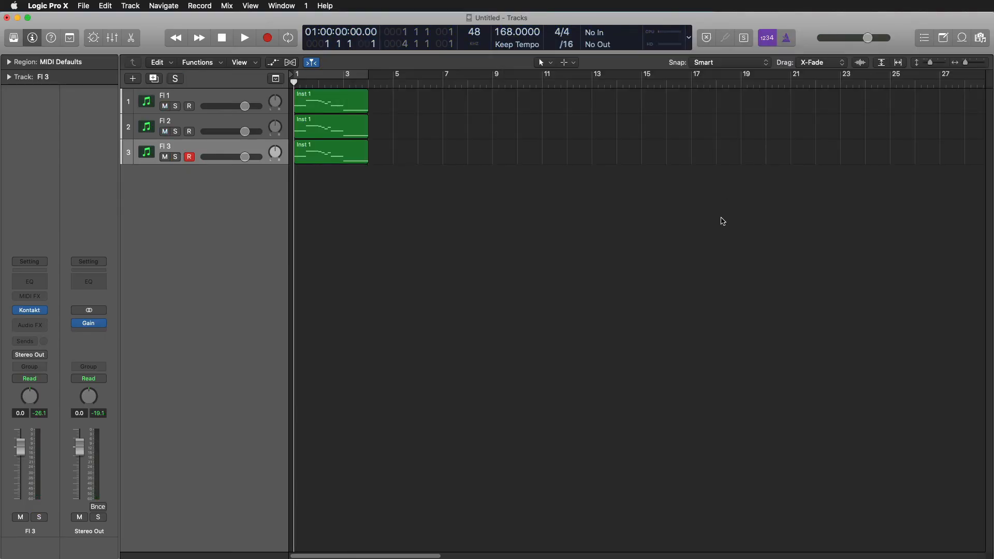
key("space")
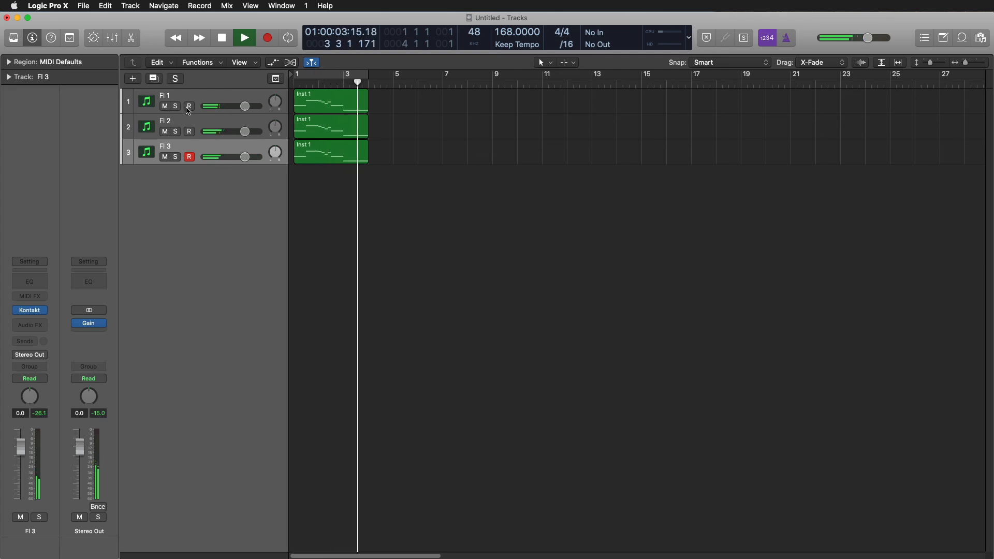
left_click(188, 110)
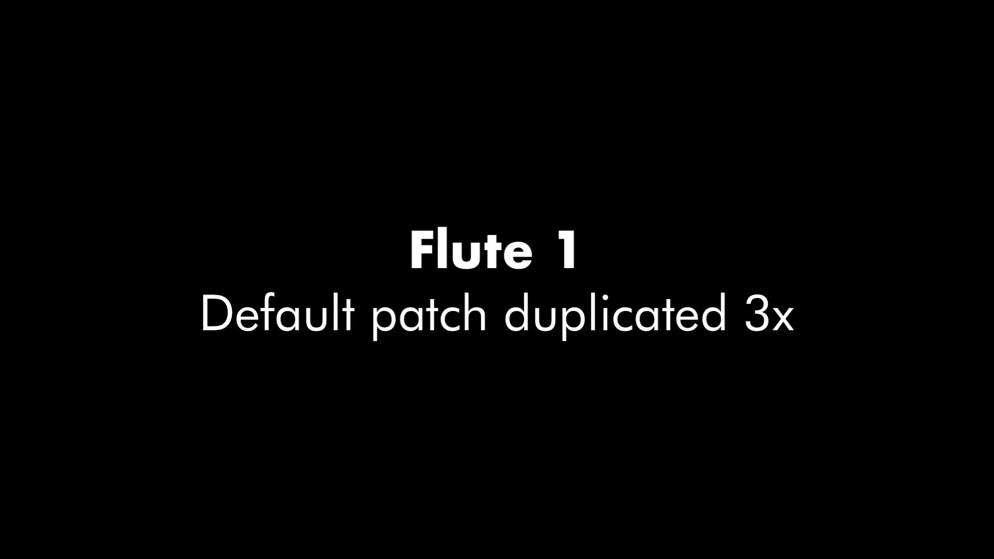